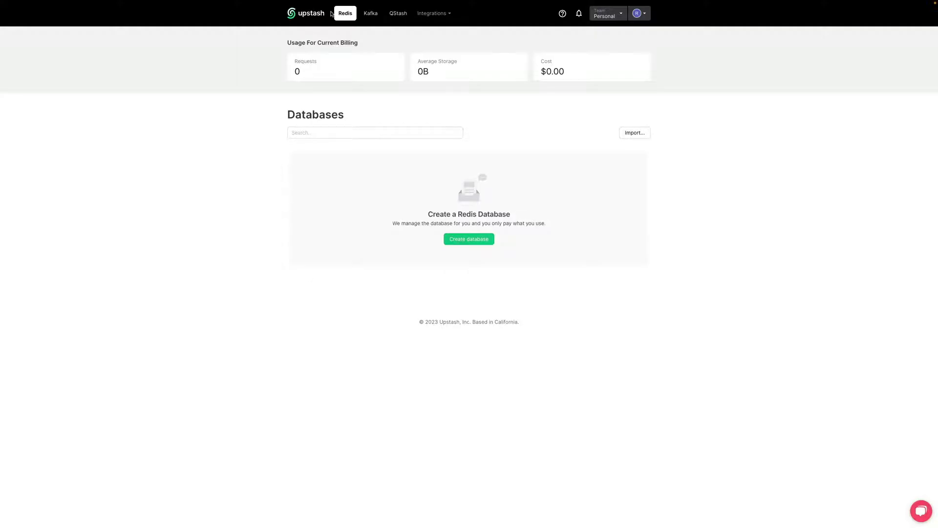
Step: Try creating a Kafka cluster named Pathway-Kafka-test in the EU-WEST-1 (Ireland) region
click(372, 16)
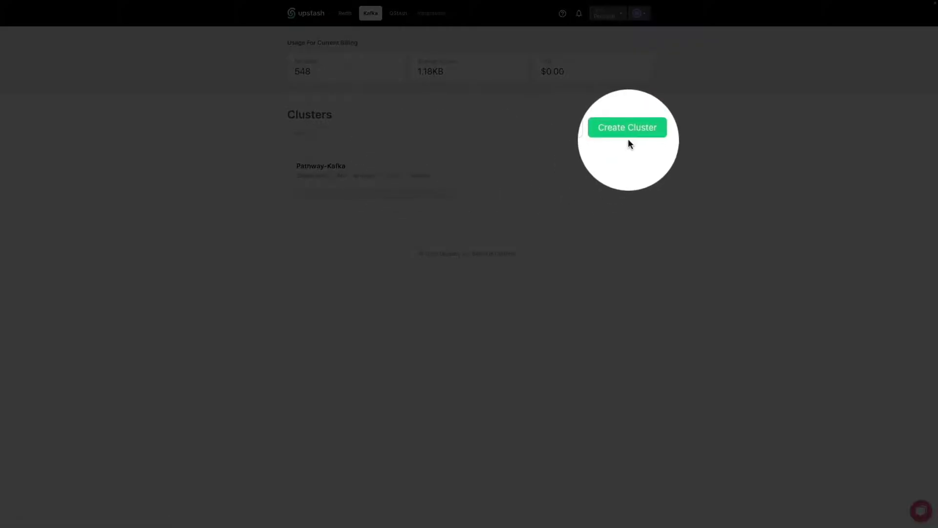
click(628, 142)
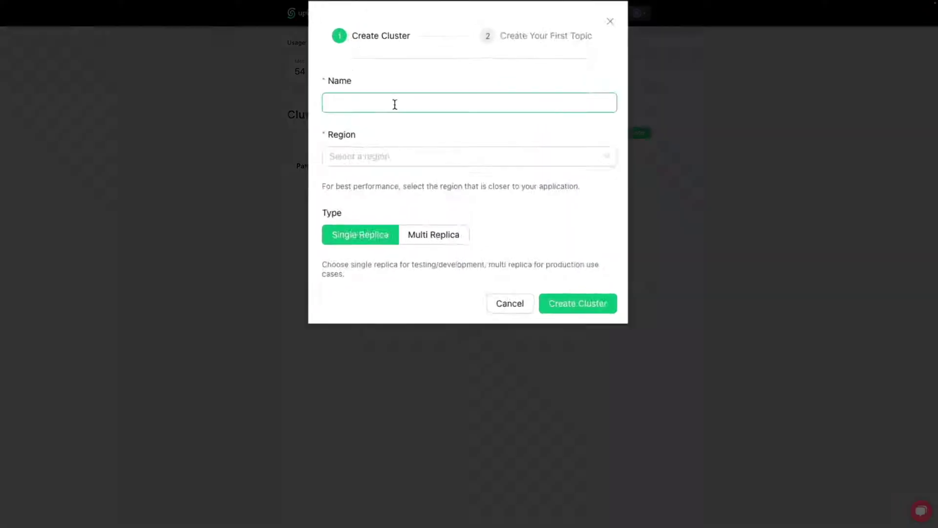
click(394, 105)
click(378, 169)
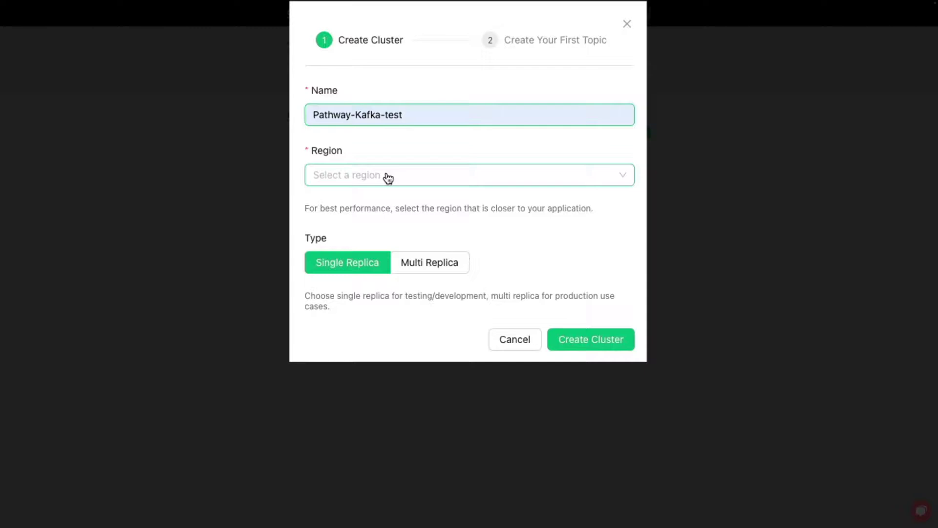
click(388, 178)
click(386, 247)
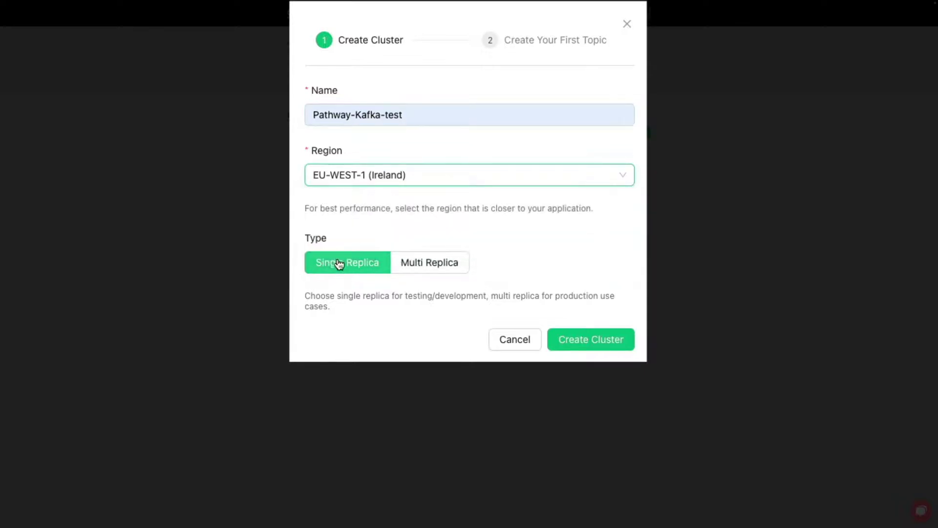
click(580, 343)
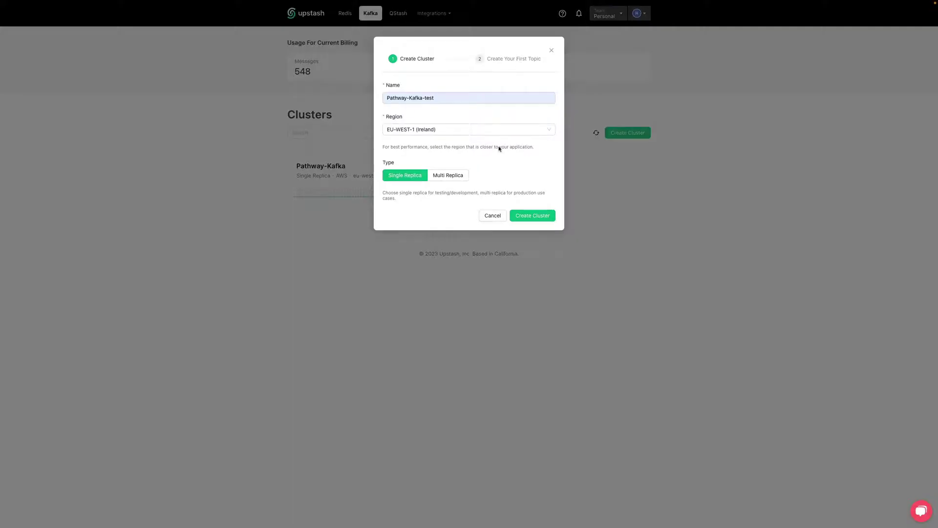
Step: Cancel the refused cluster and view the existing Pathway-Kafka cluster's topics and connection details
click(498, 217)
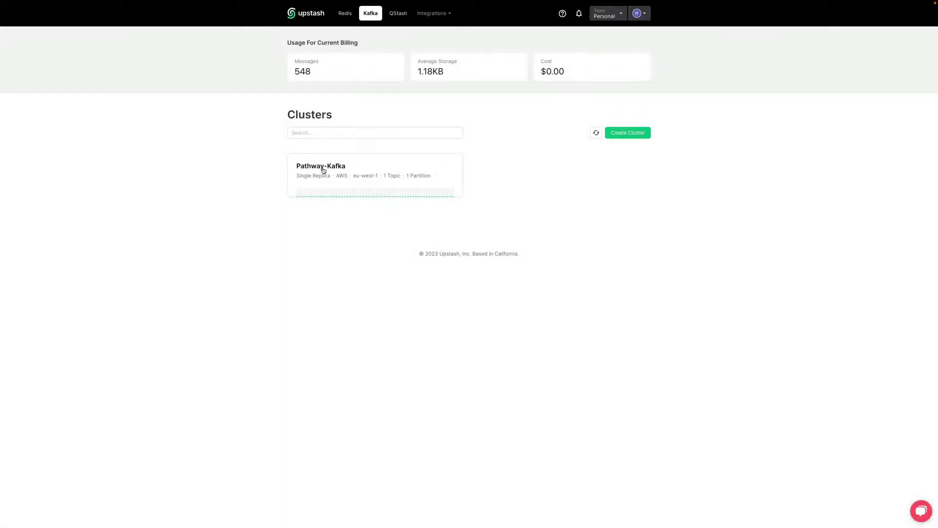
click(322, 170)
click(350, 86)
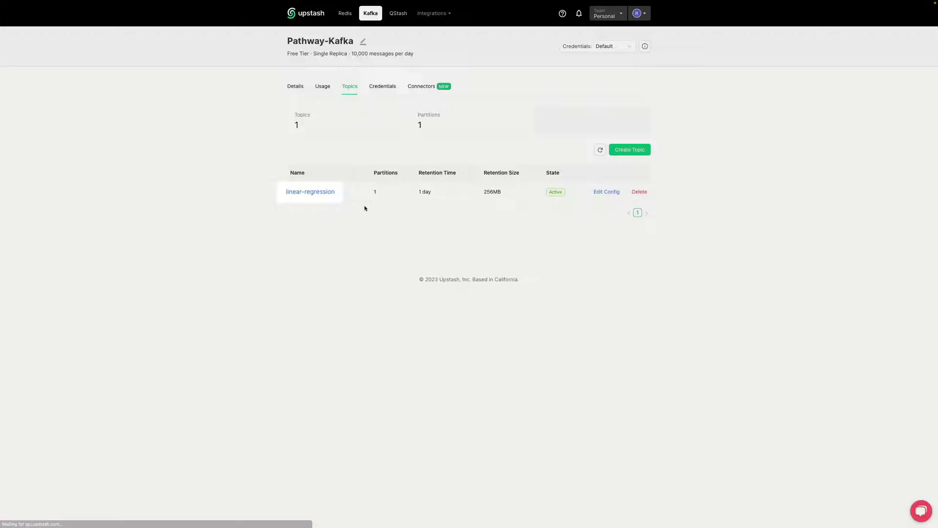
drag(336, 193, 278, 194)
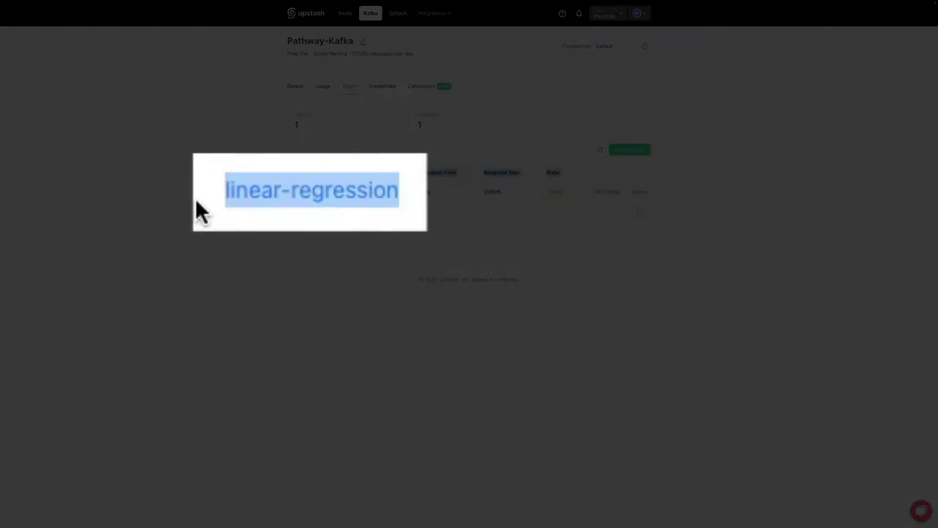
click(291, 93)
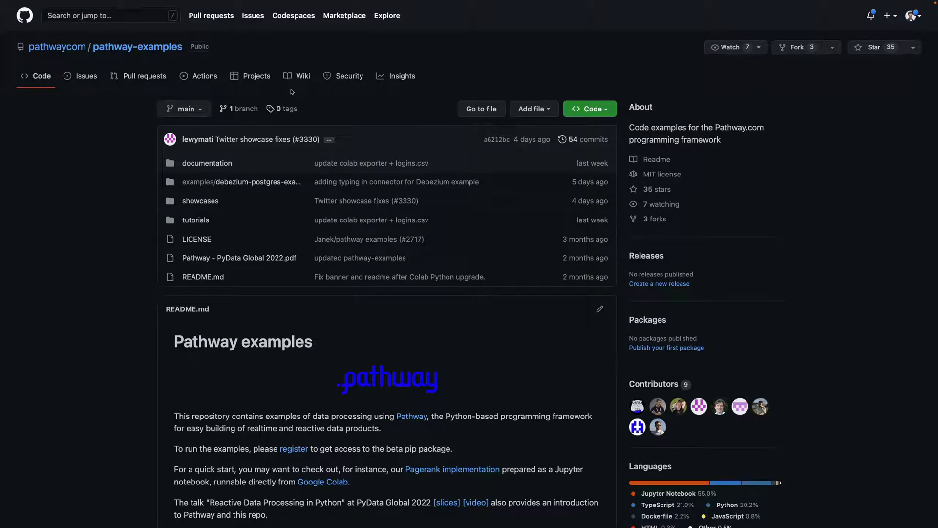
Step: Highlight the pathway-examples repository name in the GitHub header, then deselect it
drag(182, 48, 120, 51)
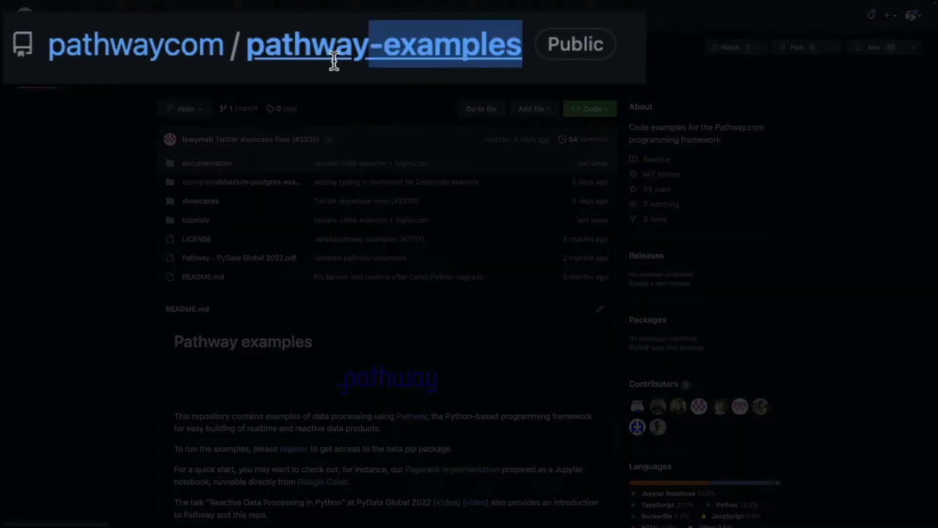
drag(334, 62, 242, 56)
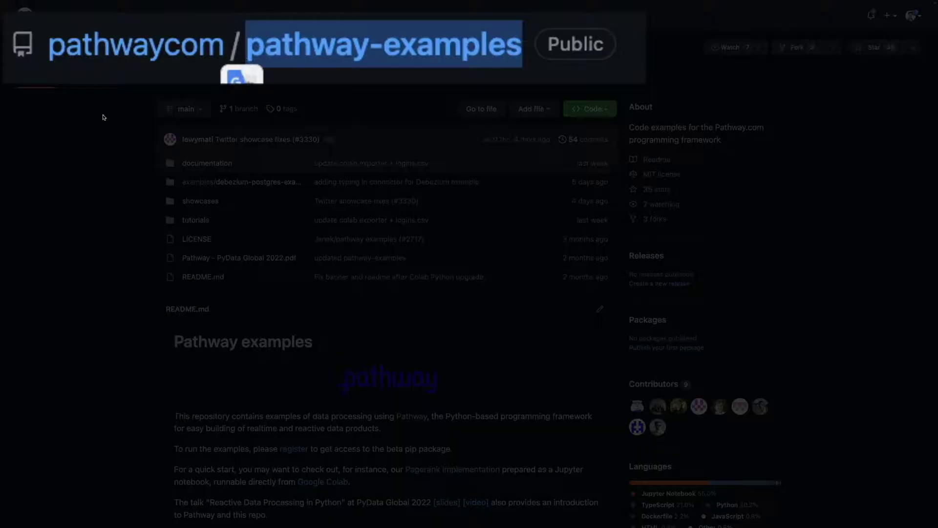
click(105, 136)
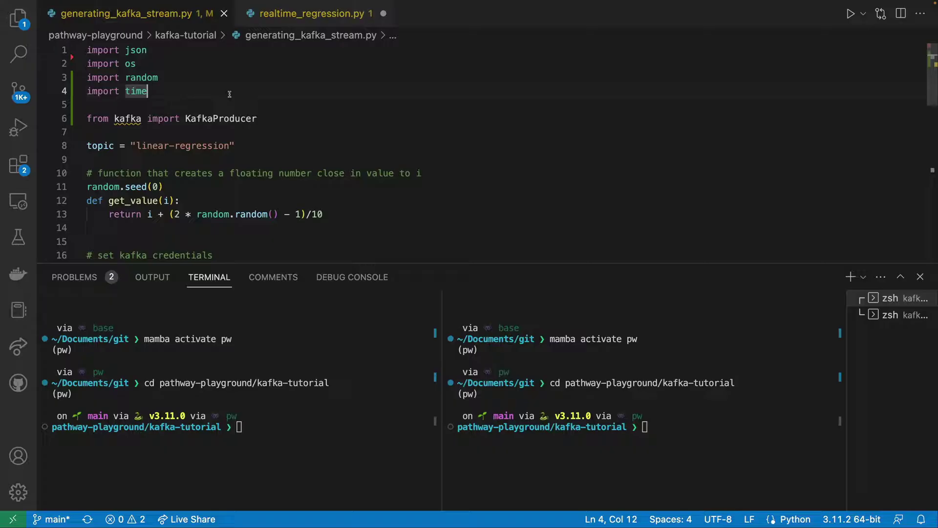
mouse_move(259, 118)
mouse_down()
mouse_move(100, 77)
mouse_move(87, 63)
mouse_up()
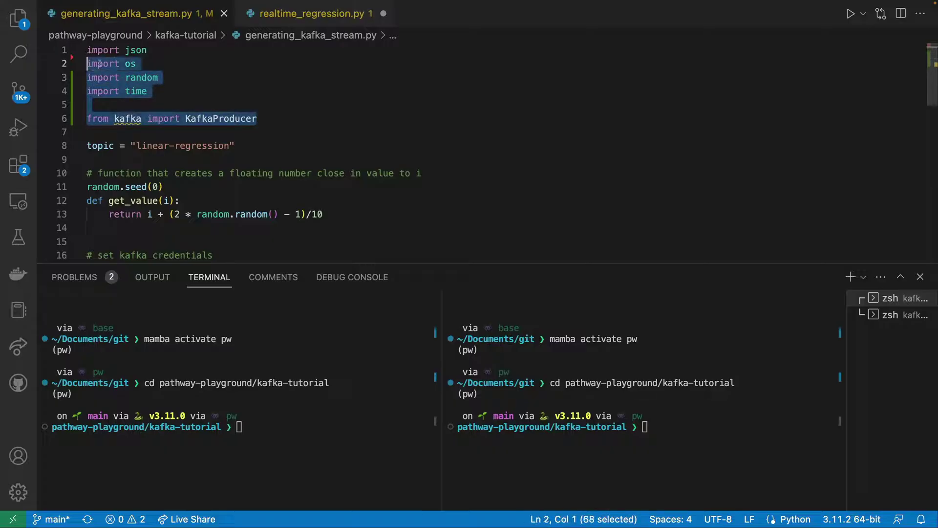
click(187, 118)
scroll(236, 125, down, 1)
drag(237, 124, 131, 125)
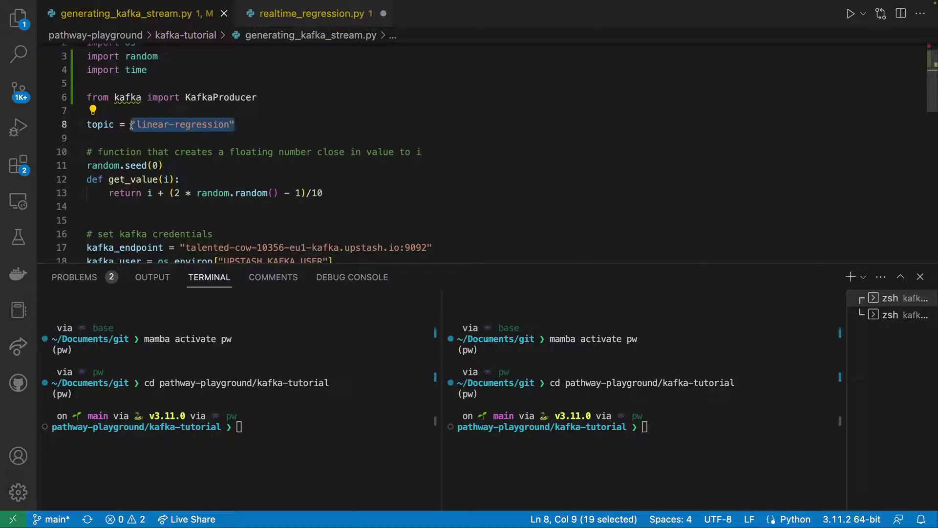
scroll(175, 129, down, 1)
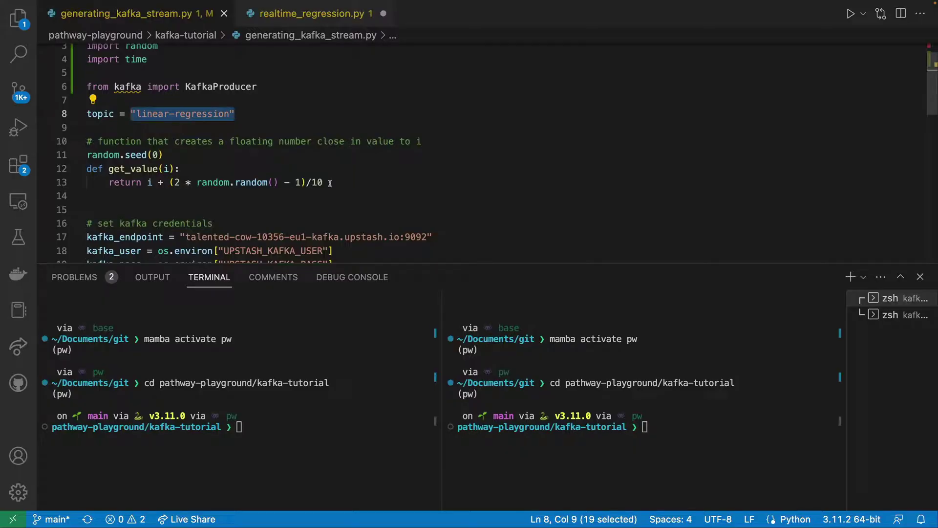
double_click(165, 168)
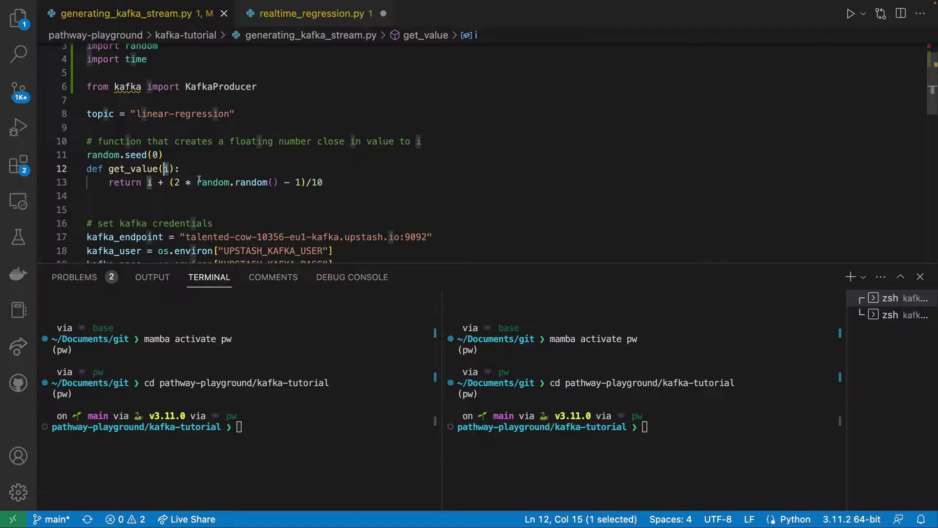
click(330, 180)
scroll(329, 179, down, 3)
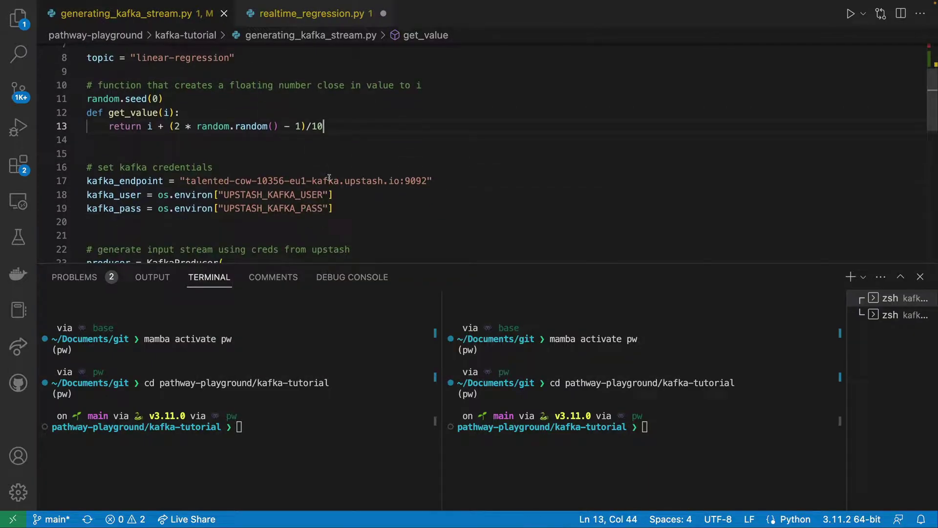
scroll(338, 176, down, 2)
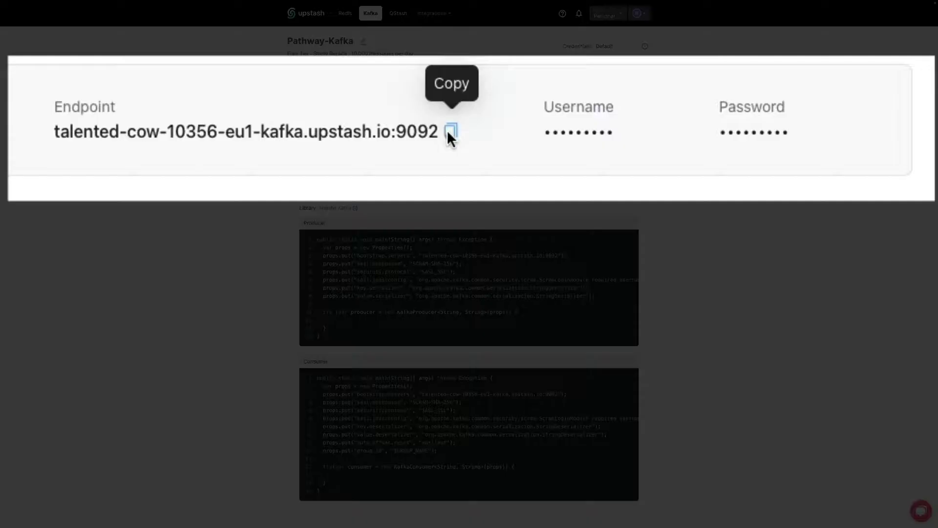
click(451, 129)
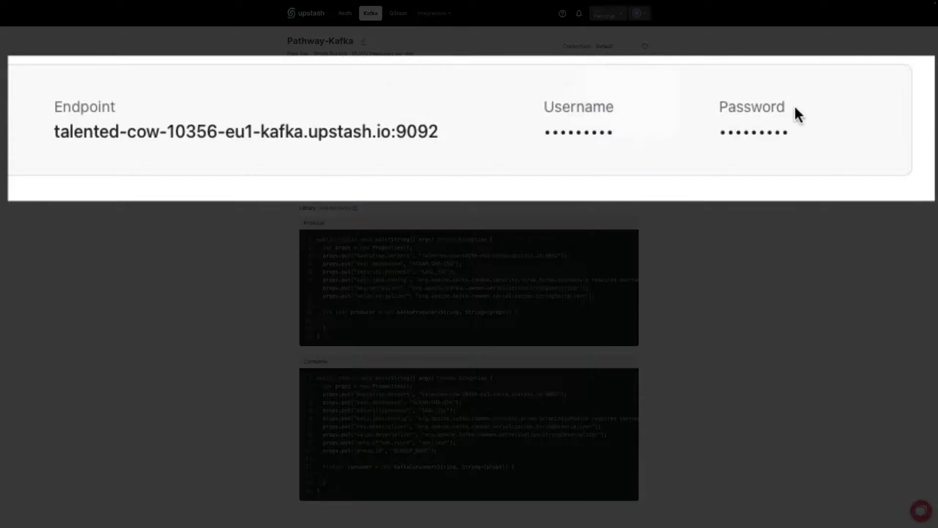
click(804, 136)
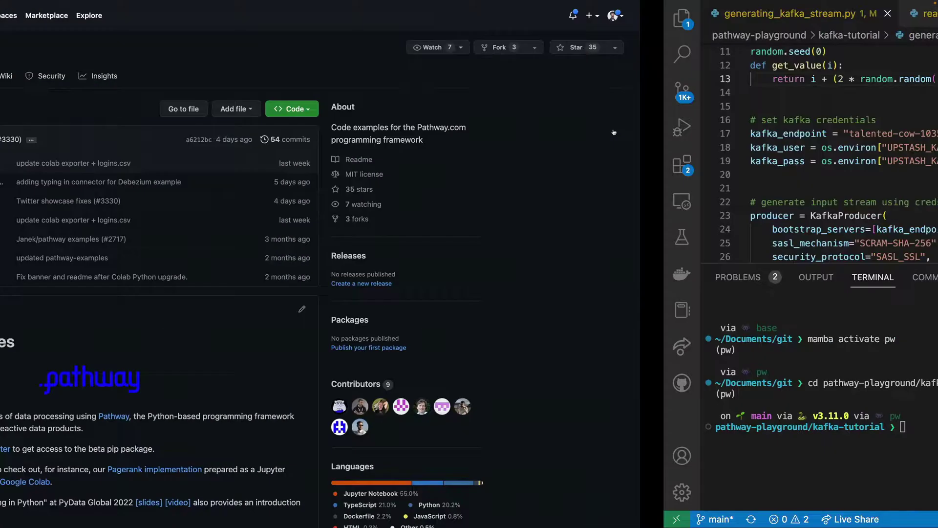
scroll(231, 215, down, 3)
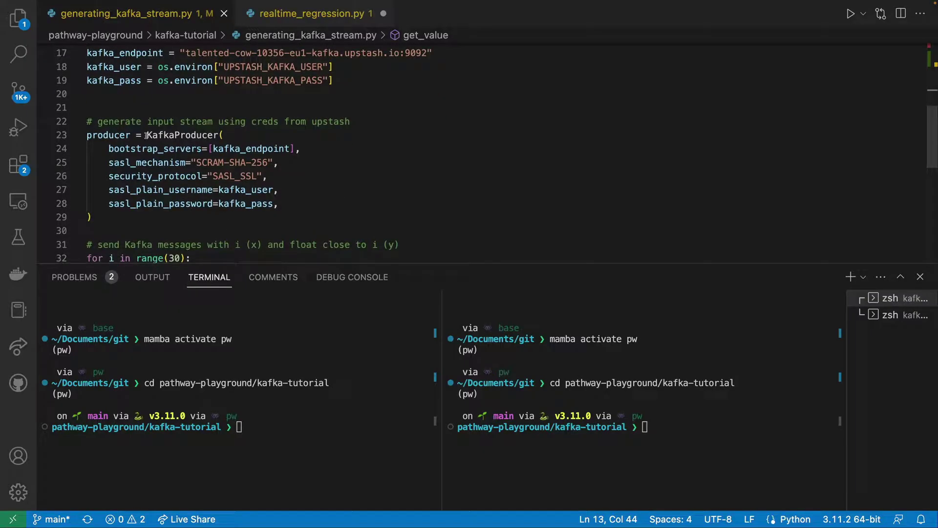
drag(146, 135, 218, 135)
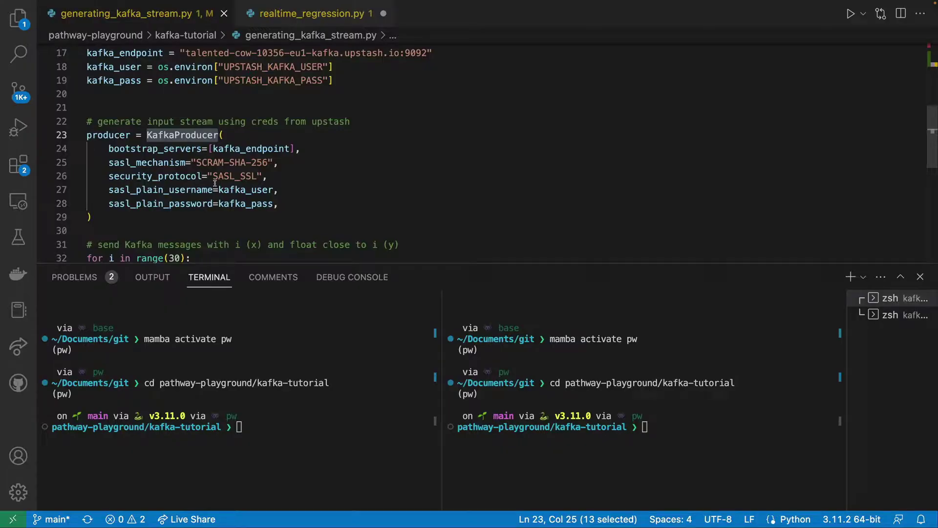
scroll(214, 183, down, 1)
scroll(215, 183, down, 2)
scroll(215, 183, down, 1)
scroll(214, 183, up, 1)
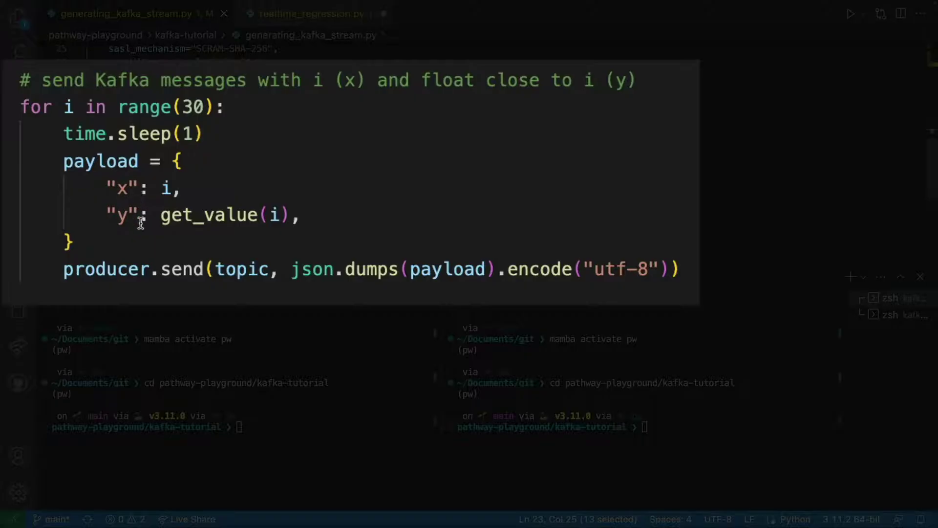
click(169, 190)
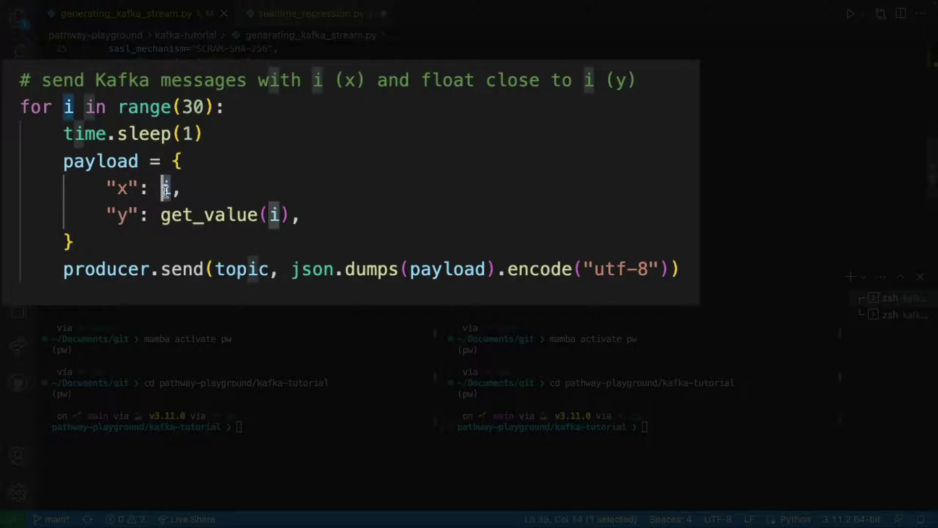
click(183, 214)
mouse_move(276, 215)
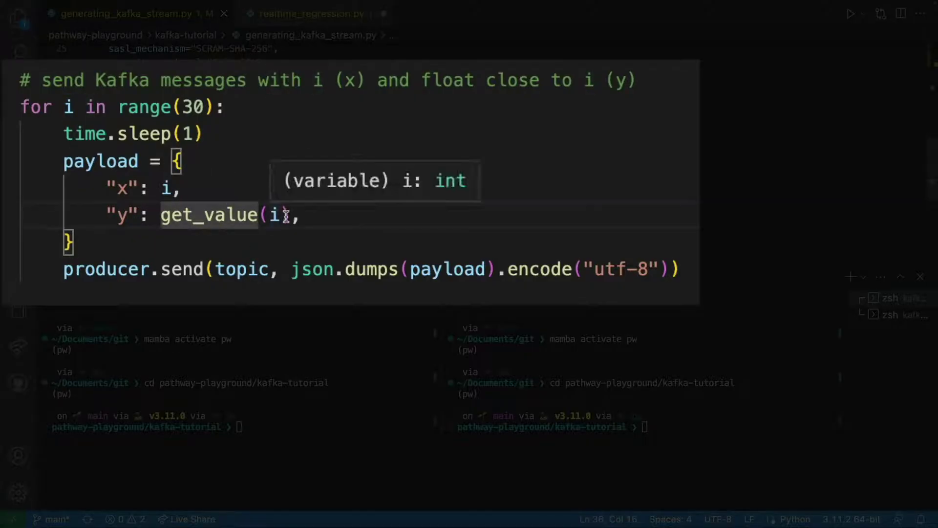
click(290, 215)
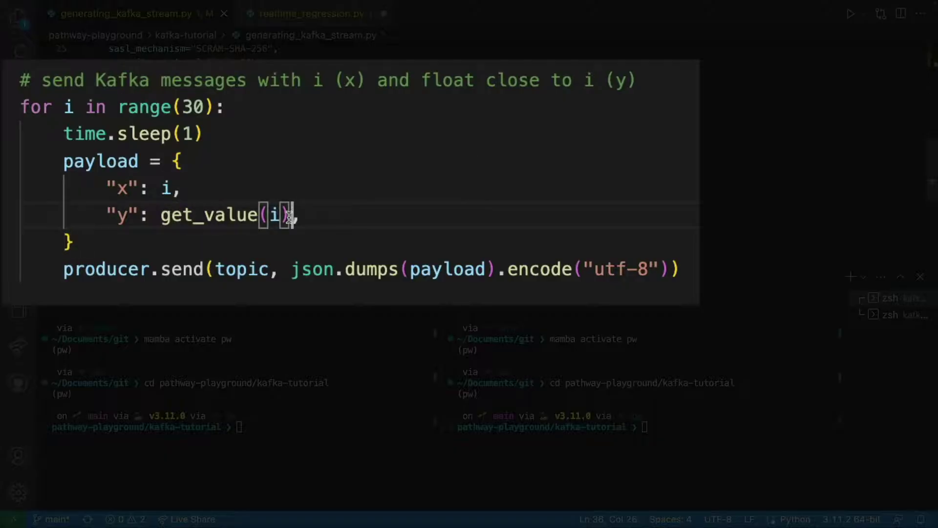
scroll(282, 238, down, 1)
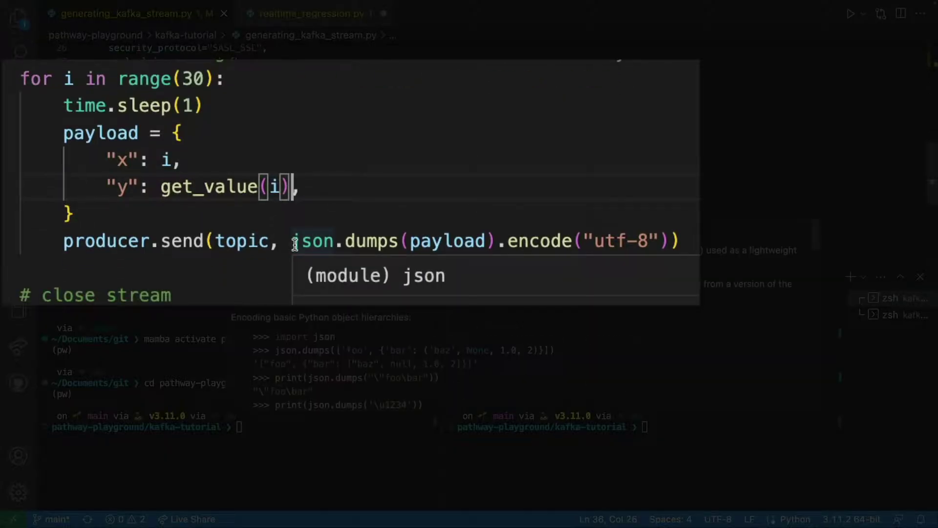
click(291, 242)
drag(290, 241, 333, 241)
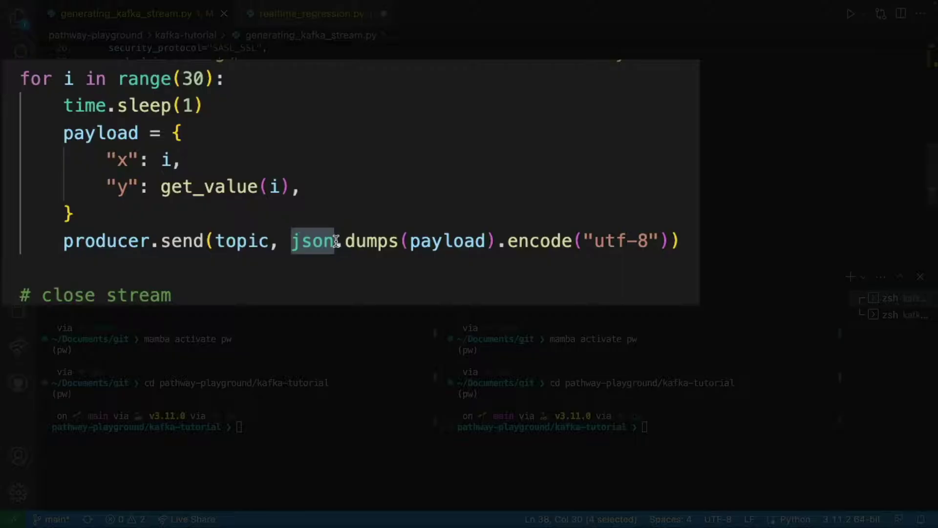
scroll(226, 279, down, 1)
click(194, 282)
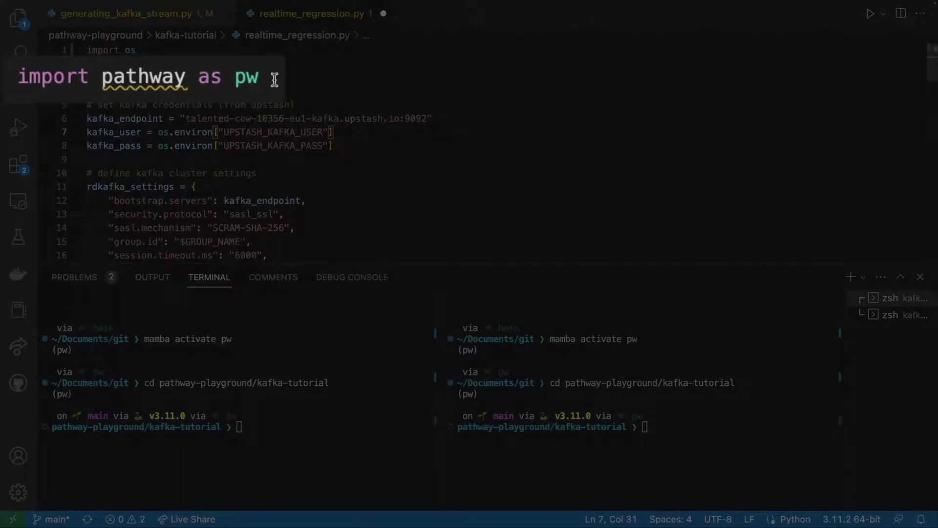
Step: Review the pathway import and Kafka credentials lines in realtime_regression.py
drag(274, 80, 190, 103)
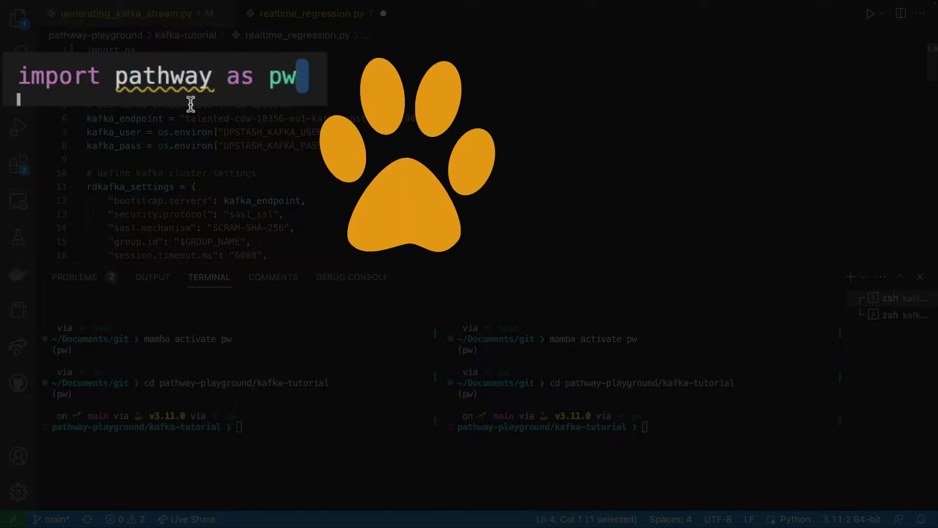
click(223, 104)
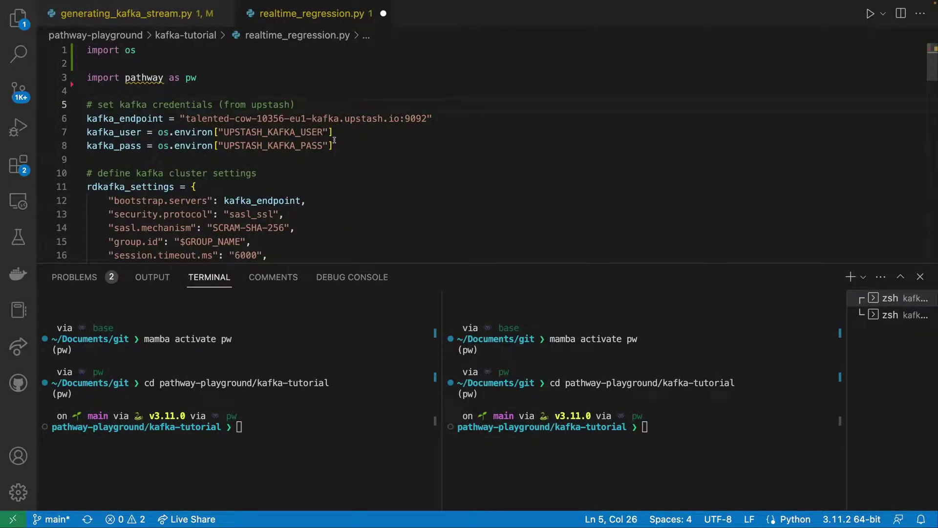
click(335, 142)
scroll(337, 145, down, 1)
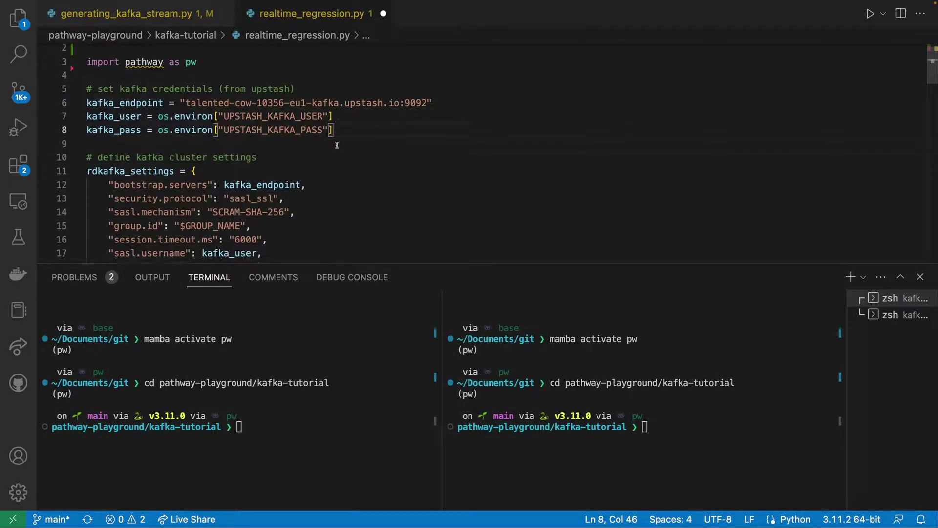
scroll(336, 145, down, 3)
scroll(316, 143, up, 2)
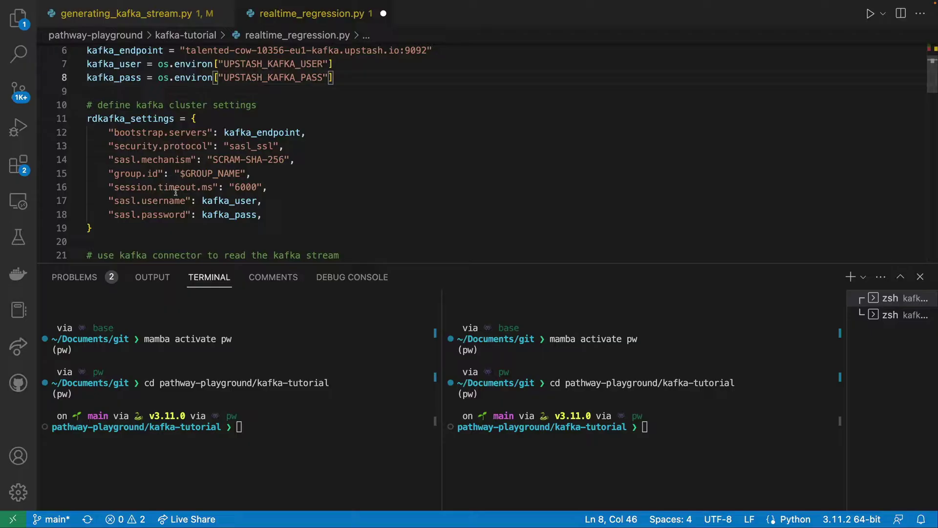
scroll(176, 192, down, 1)
scroll(177, 192, down, 2)
scroll(176, 192, down, 1)
scroll(176, 193, down, 1)
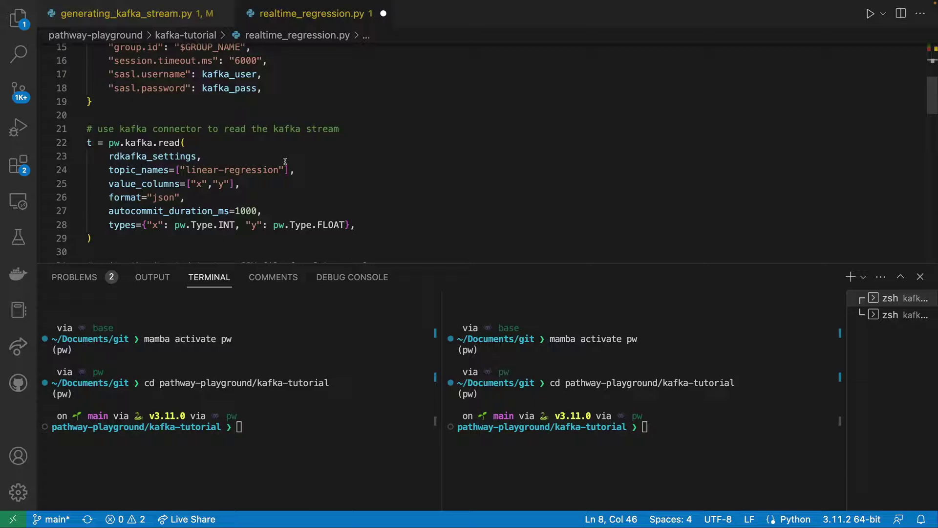
scroll(285, 161, down, 1)
scroll(285, 161, down, 1)
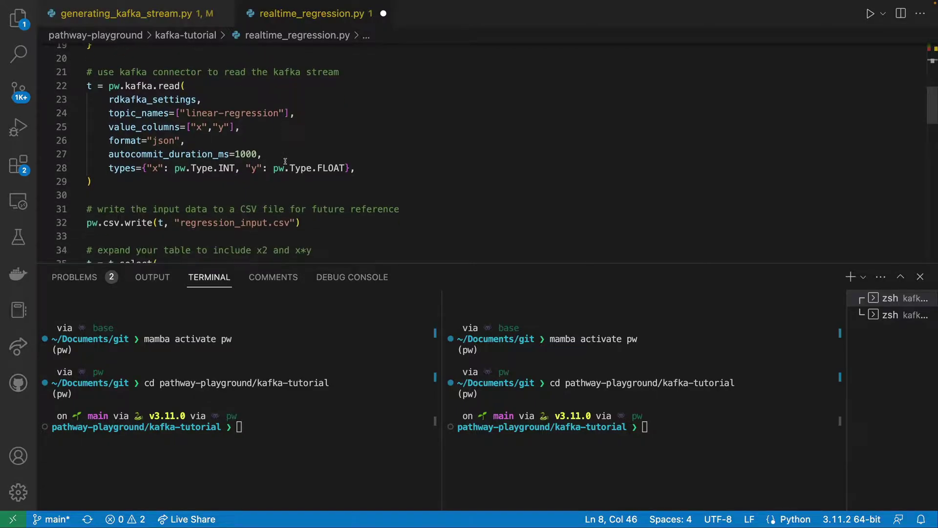
scroll(286, 162, up, 1)
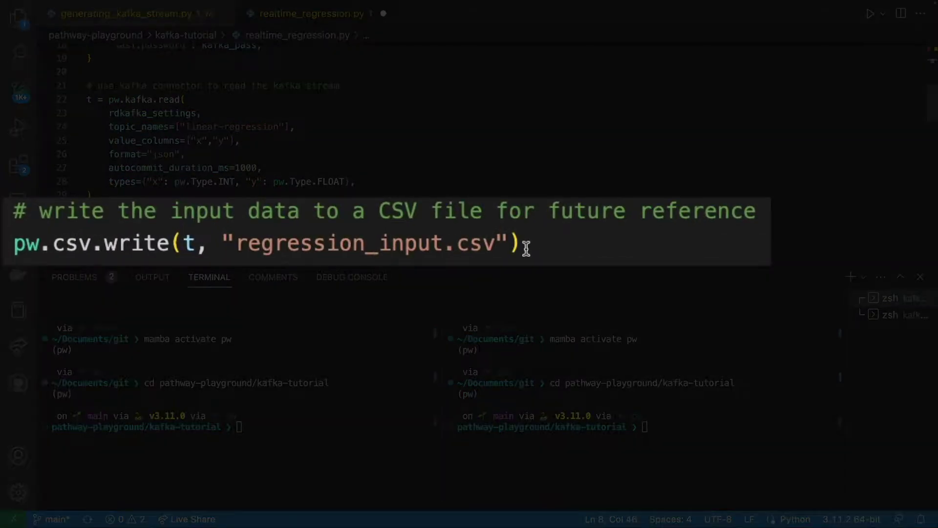
Step: Highlight the regression_input.csv write call and the x_square and x_y column expansion
drag(525, 250, 430, 248)
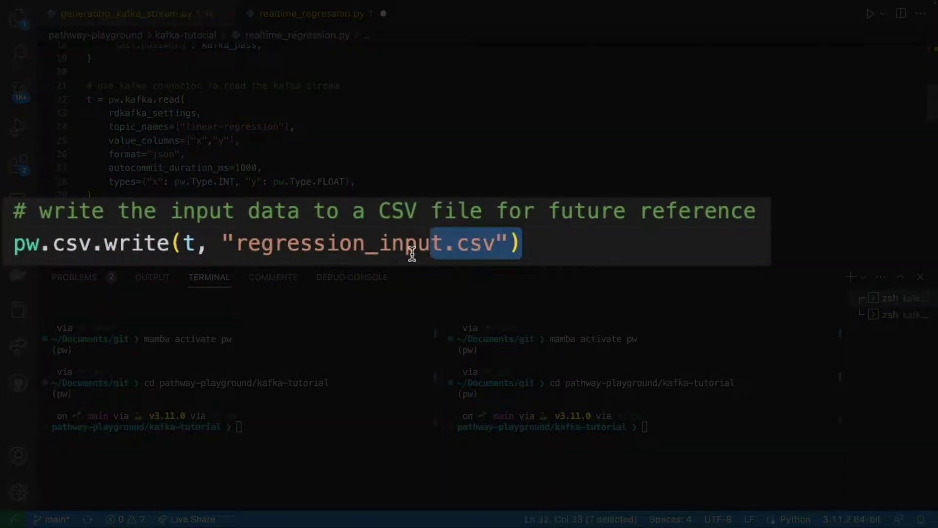
click(339, 262)
drag(165, 249, 53, 248)
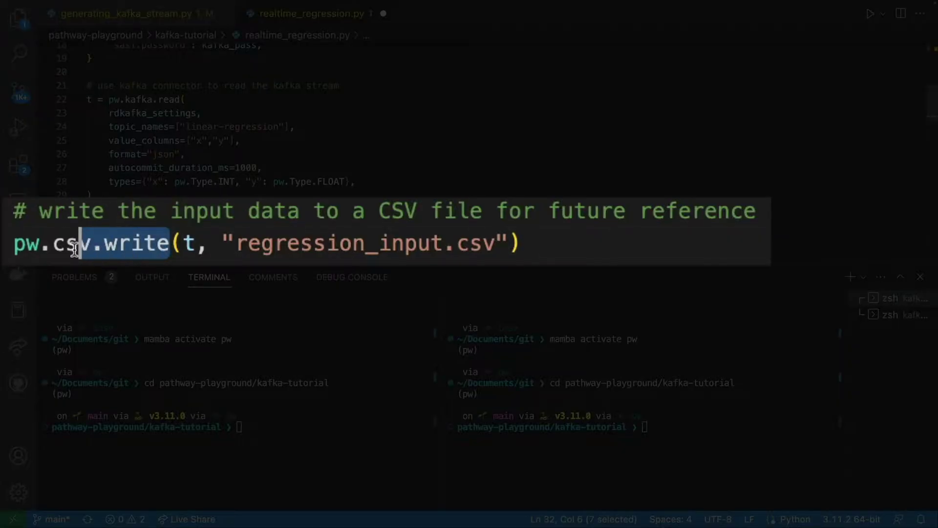
click(175, 230)
scroll(173, 230, down, 3)
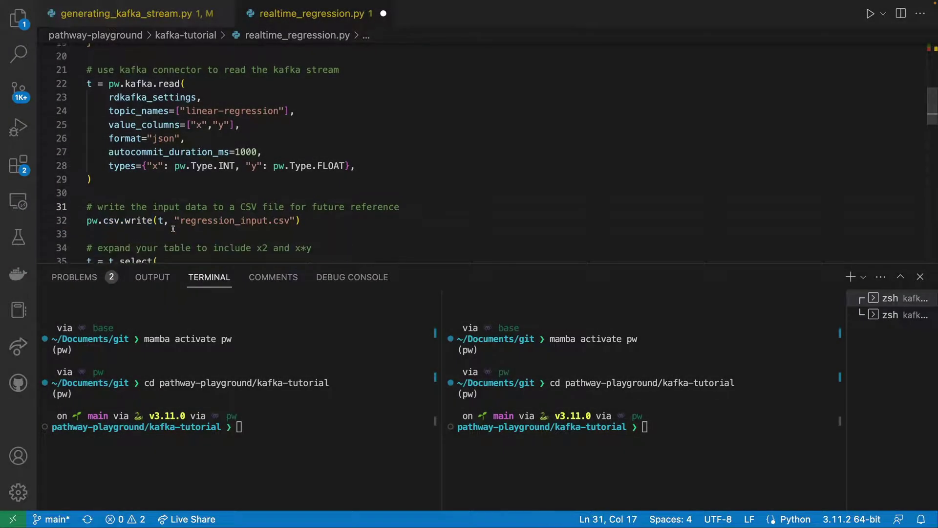
scroll(173, 229, down, 1)
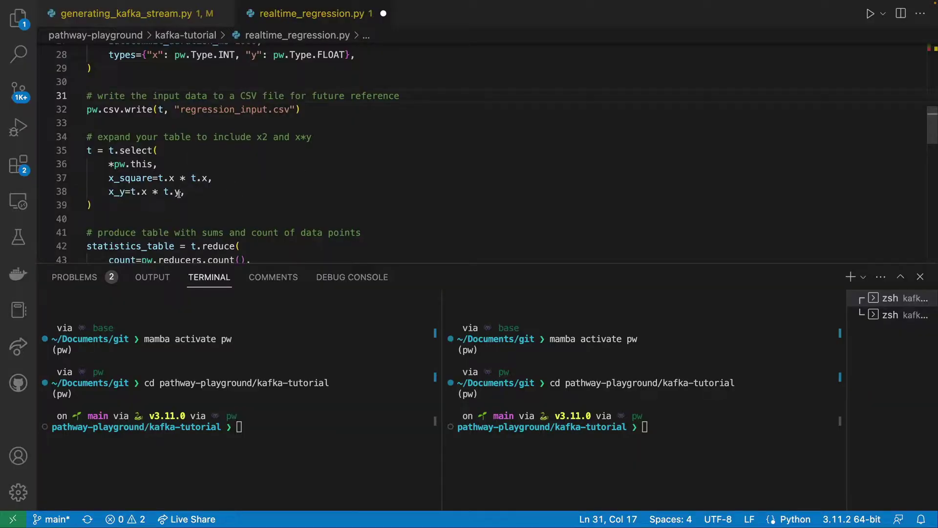
mouse_move(186, 192)
mouse_down()
mouse_move(94, 163)
mouse_move(89, 150)
mouse_up()
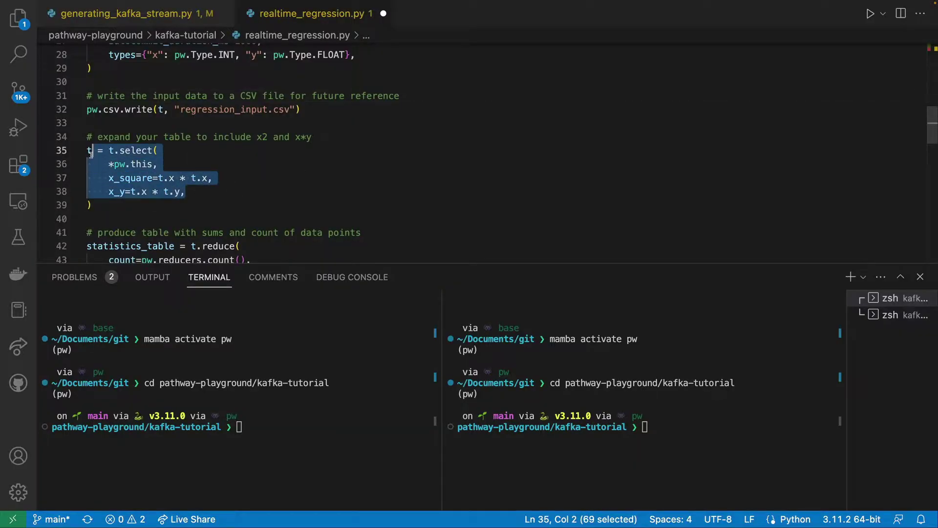
click(147, 165)
scroll(152, 164, down, 3)
scroll(148, 164, down, 2)
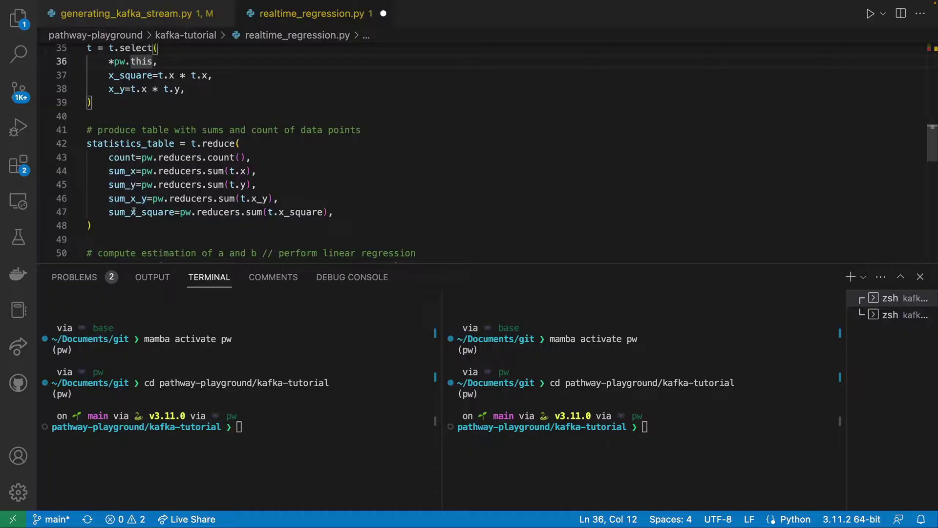
scroll(133, 212, down, 5)
Step: Go over the compute_a and compute_b function definitions
click(154, 121)
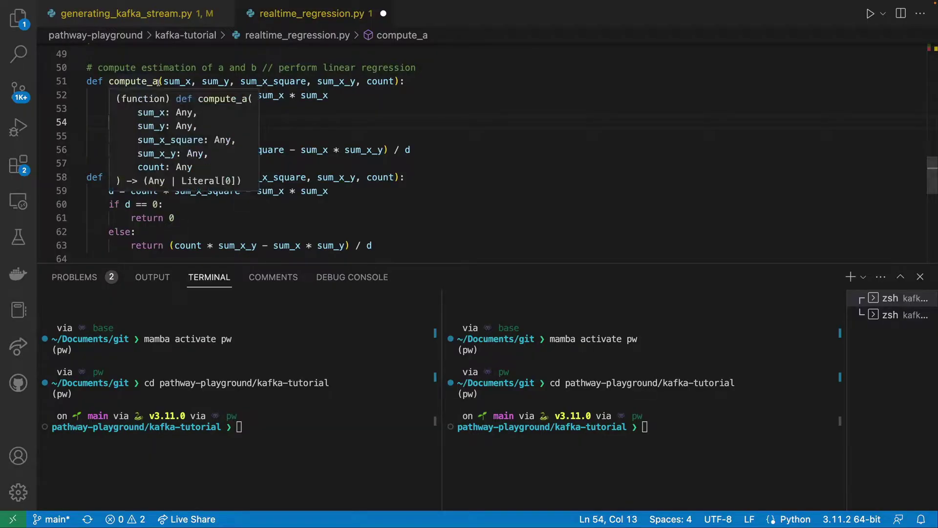
drag(159, 81, 105, 81)
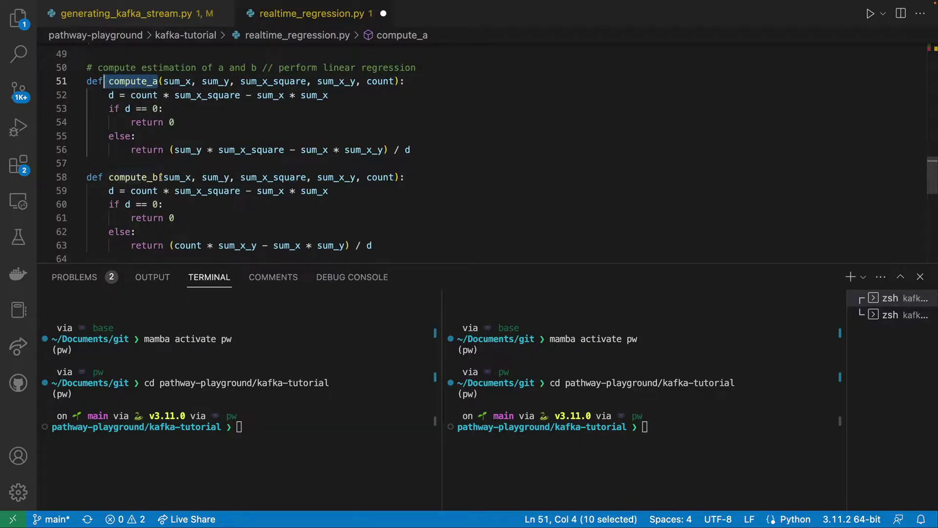
drag(159, 177, 109, 176)
click(108, 177)
scroll(110, 179, down, 1)
scroll(110, 178, down, 5)
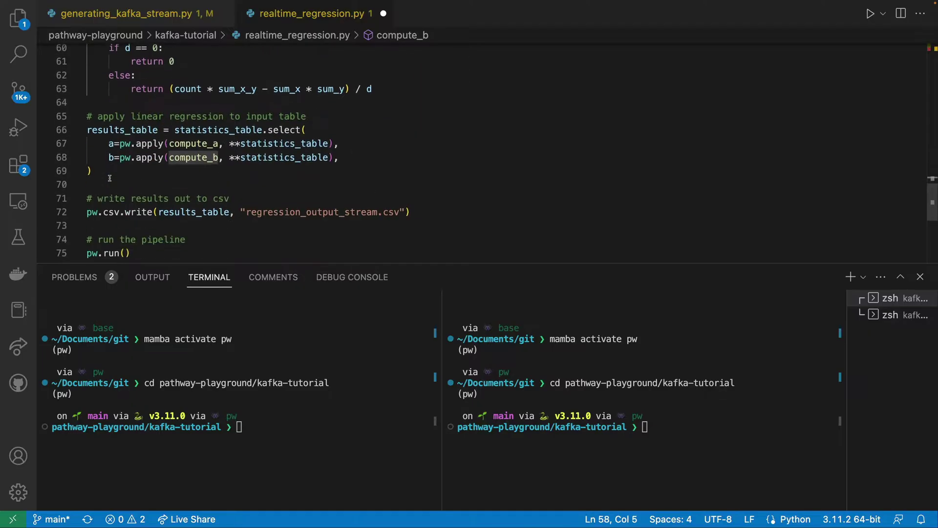
scroll(197, 132, down, 1)
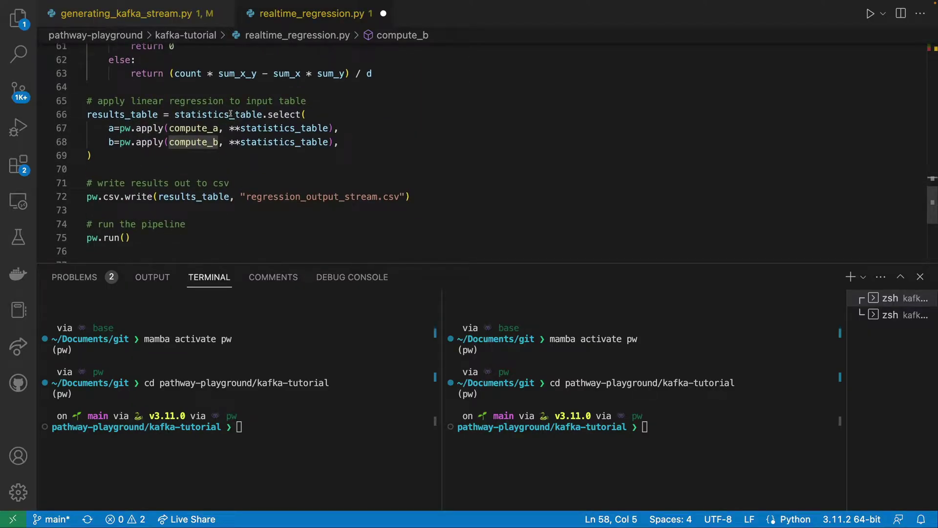
mouse_move(123, 115)
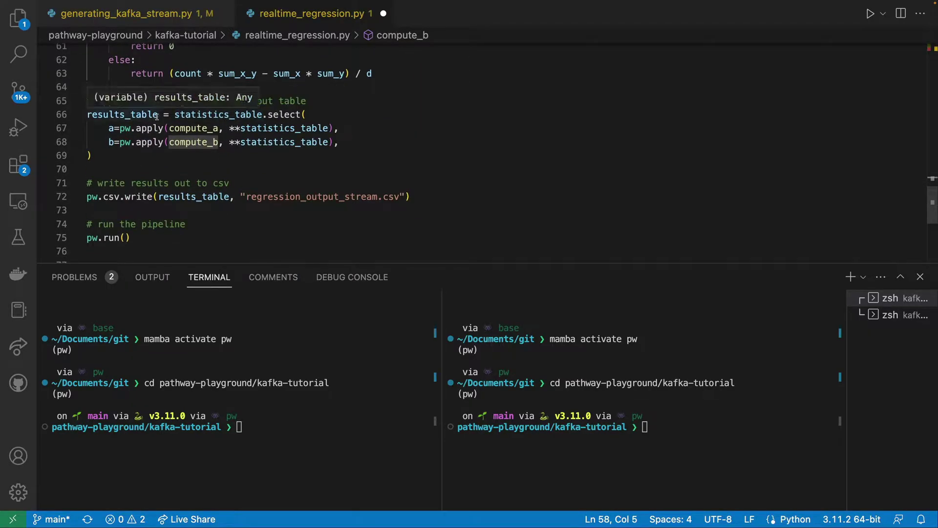
Step: Review results_table applying a and b and its write to regression_output_stream.csv
drag(157, 116, 88, 114)
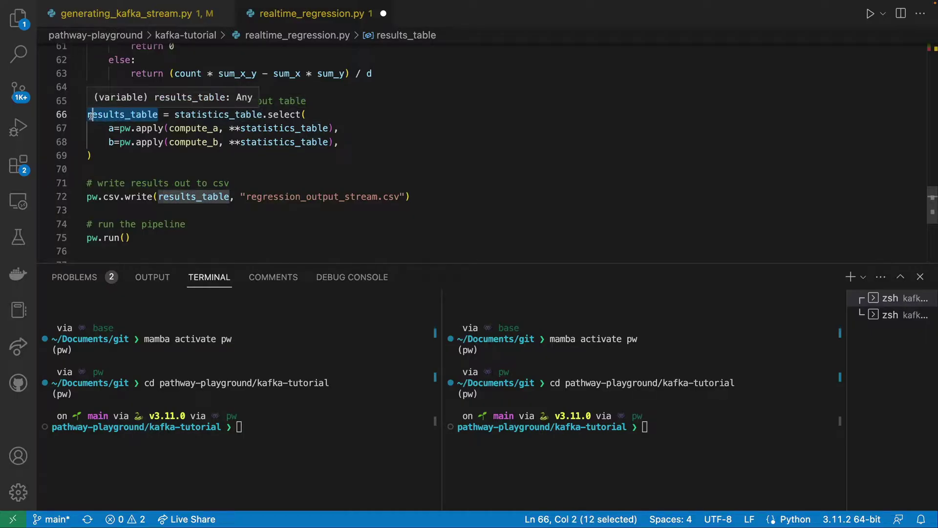
click(153, 128)
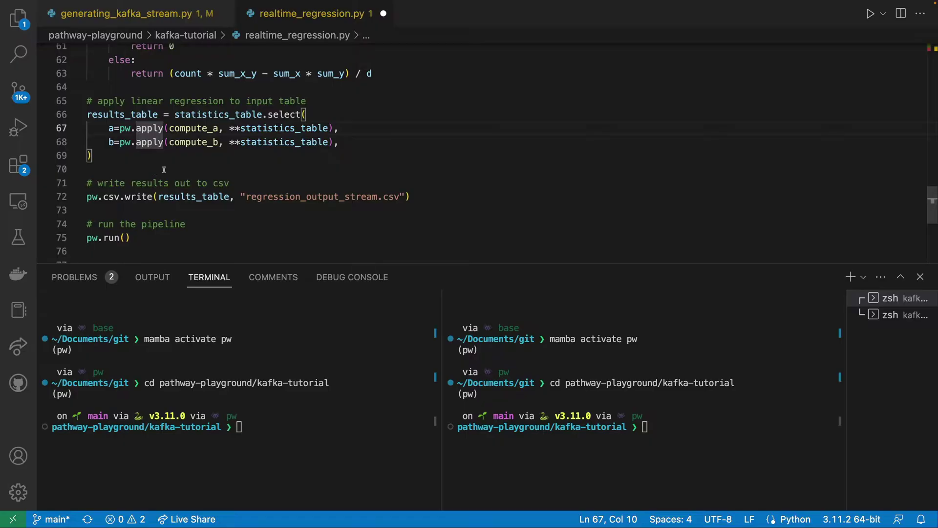
click(416, 196)
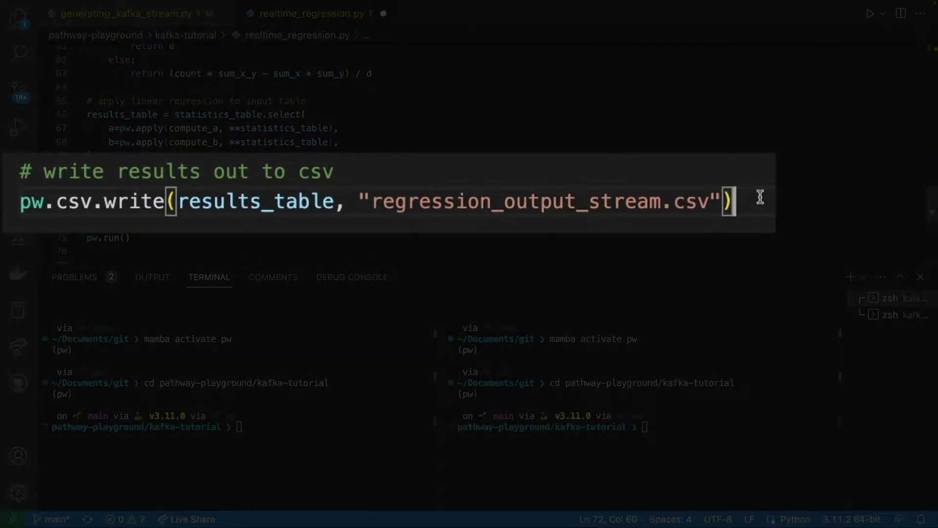
drag(761, 196, 479, 212)
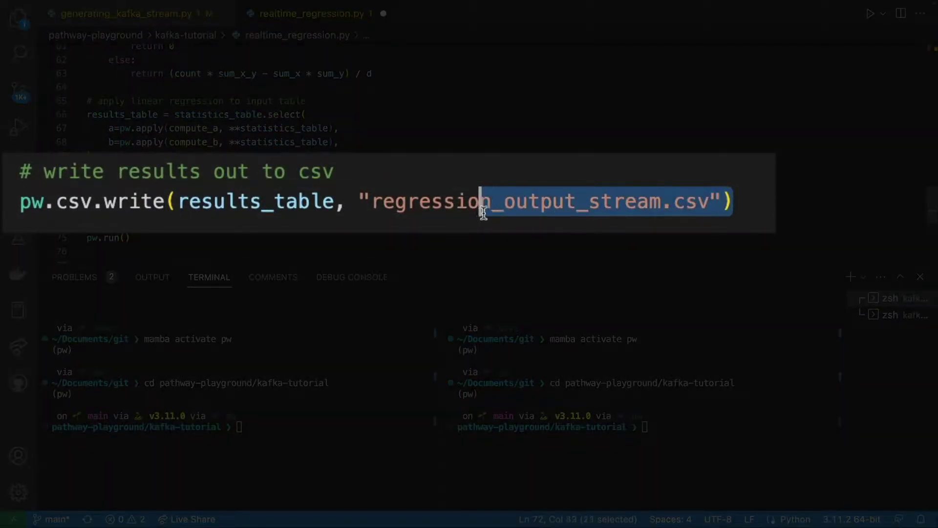
click(209, 245)
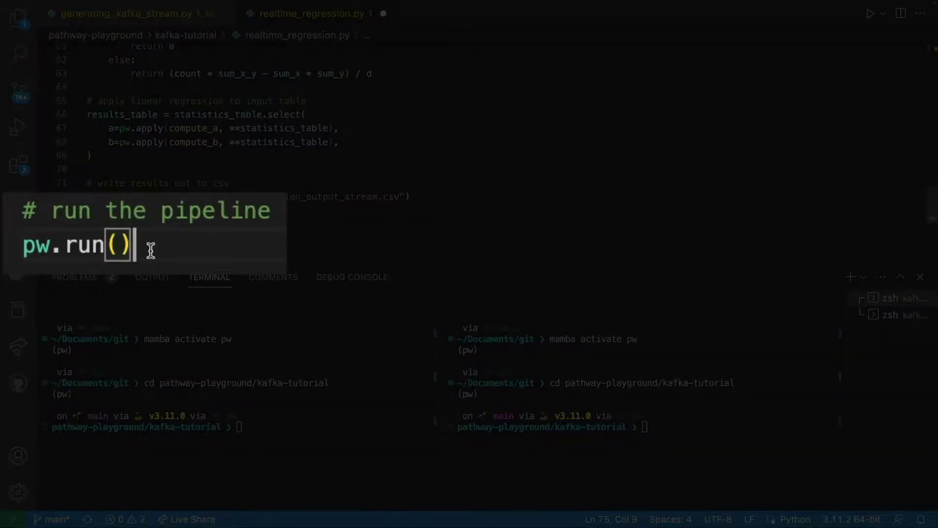
drag(150, 248, 13, 218)
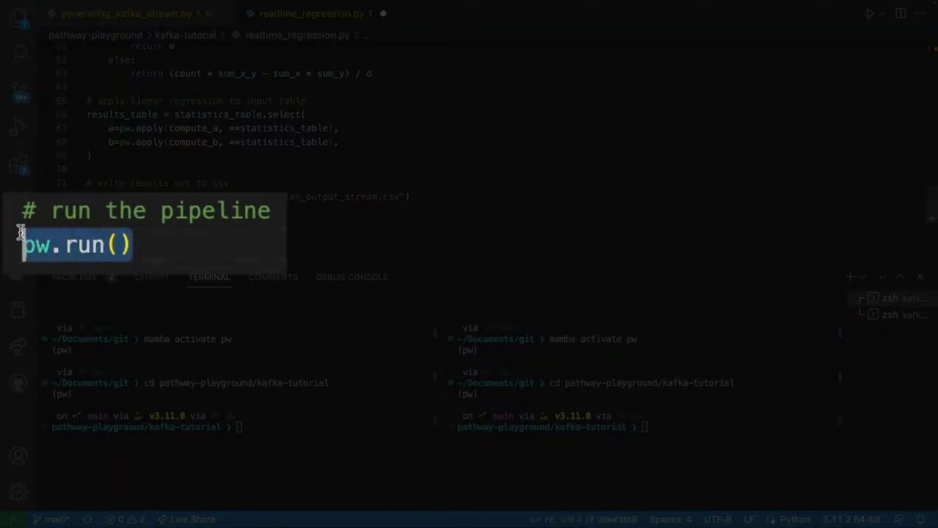
click(173, 197)
scroll(172, 194, up, 1)
scroll(172, 194, up, 6)
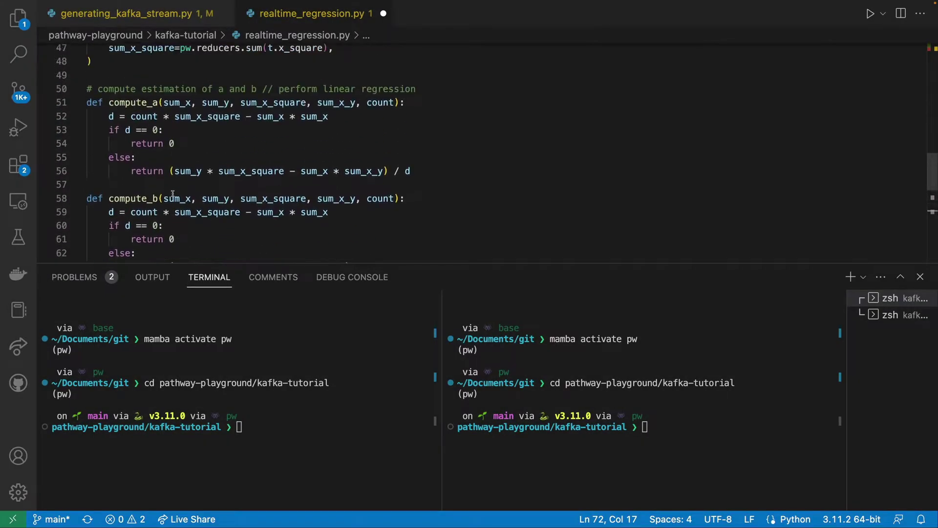
scroll(172, 193, up, 3)
scroll(173, 196, up, 2)
scroll(173, 197, up, 1)
scroll(174, 197, up, 3)
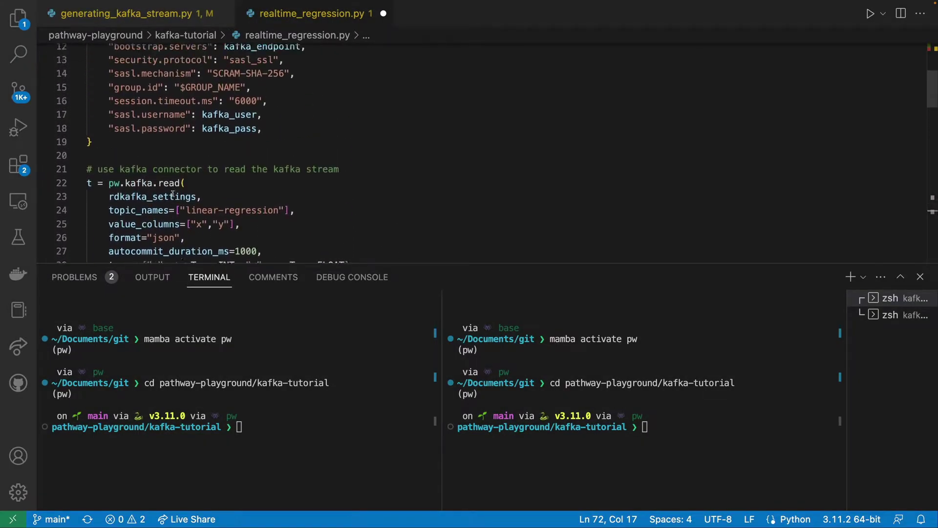
scroll(142, 121, down, 15)
scroll(142, 120, down, 1)
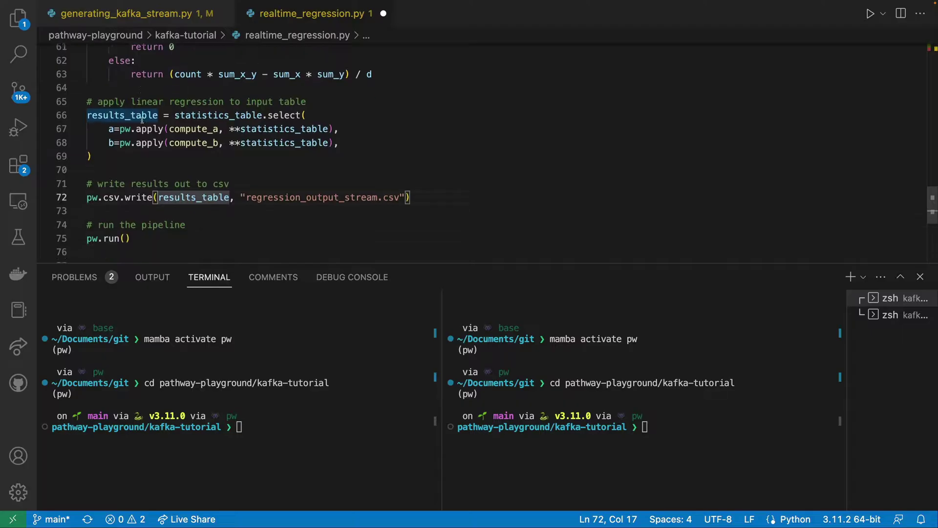
scroll(141, 120, down, 2)
scroll(141, 120, up, 1)
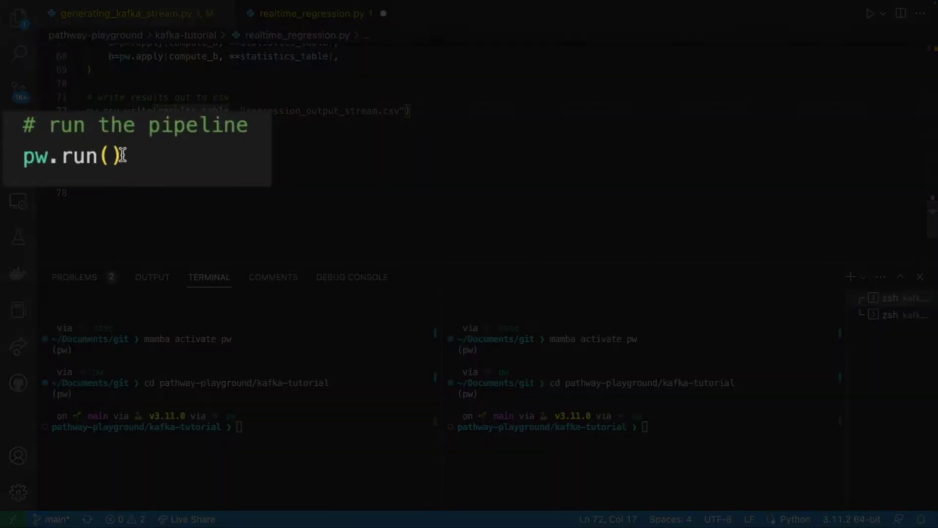
drag(133, 152, 86, 138)
click(152, 145)
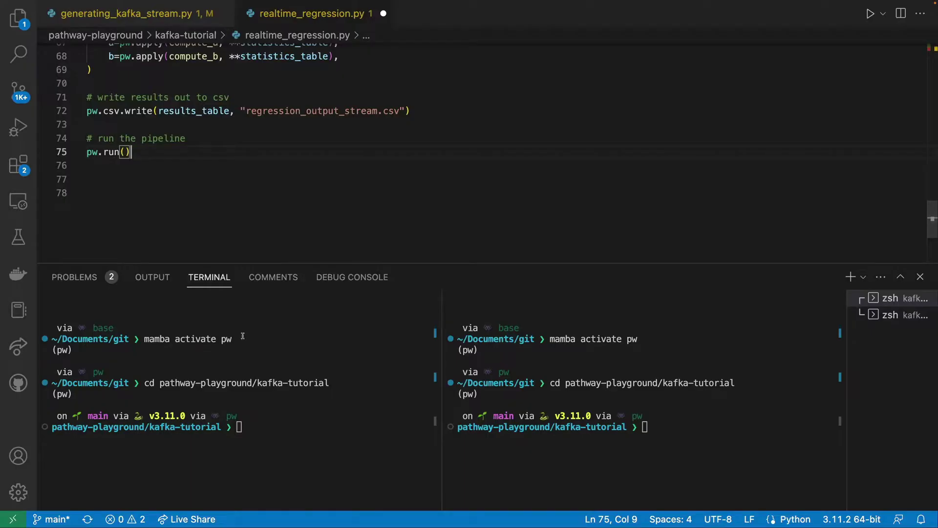
Step: Run realtime_regression.py in the left terminal and generating_kafka_stream.py in the right
click(276, 428)
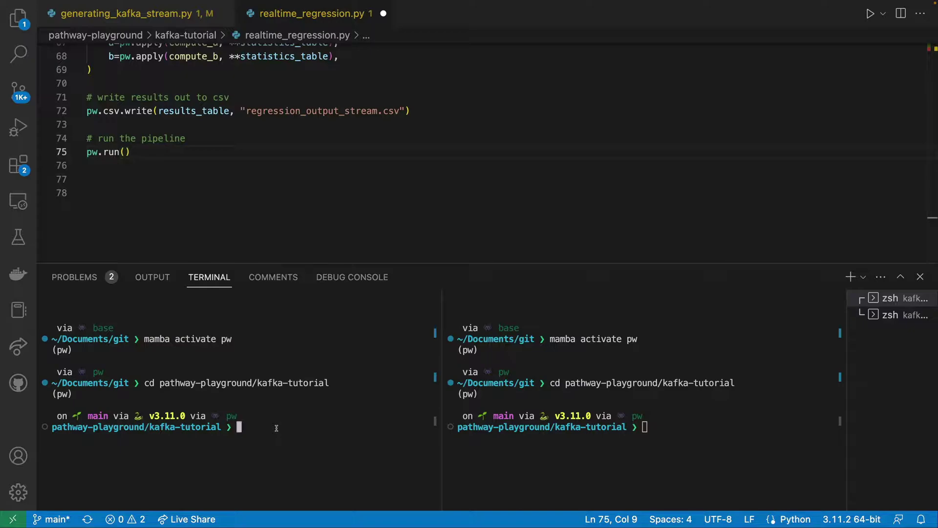
text(python )
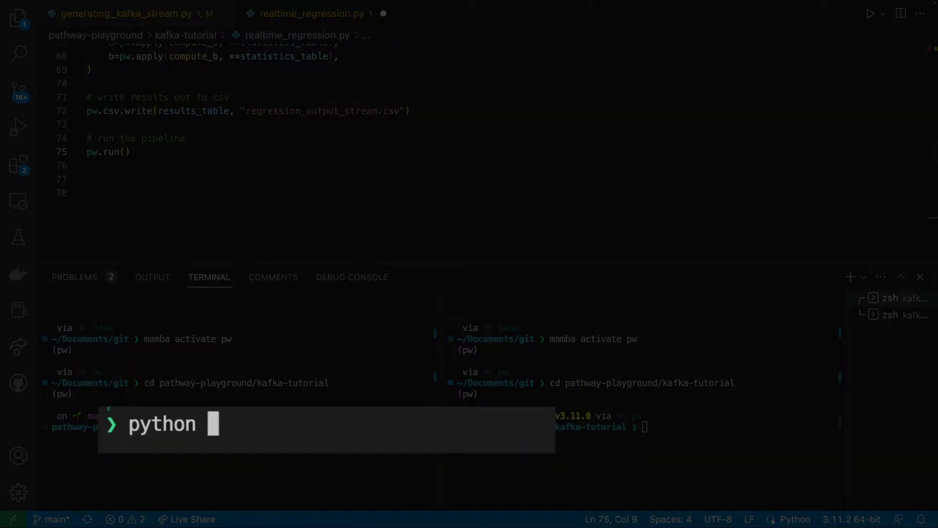
text(realtime_regression.py)
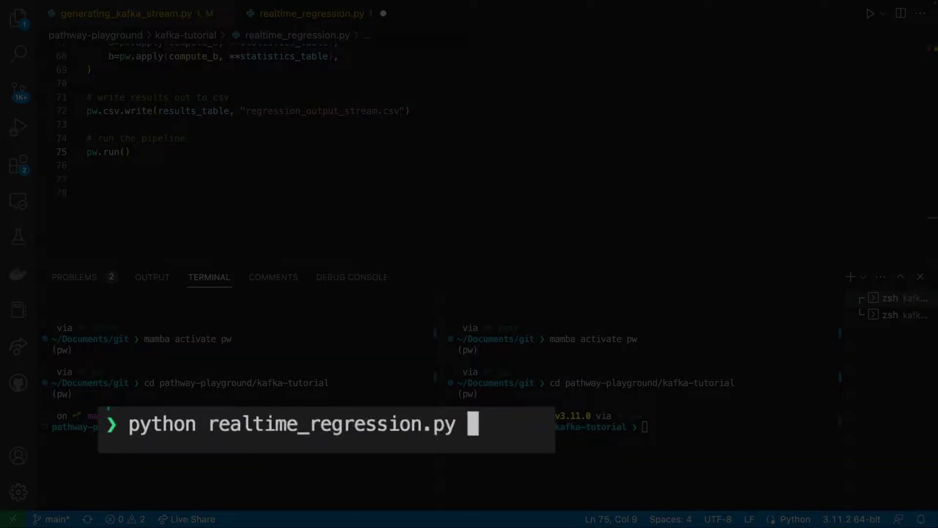
key(Return)
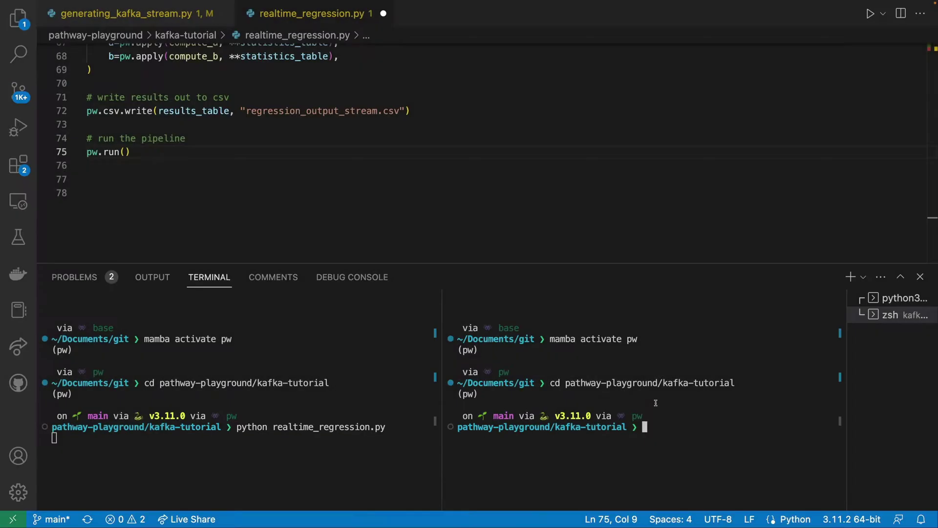
text(python )
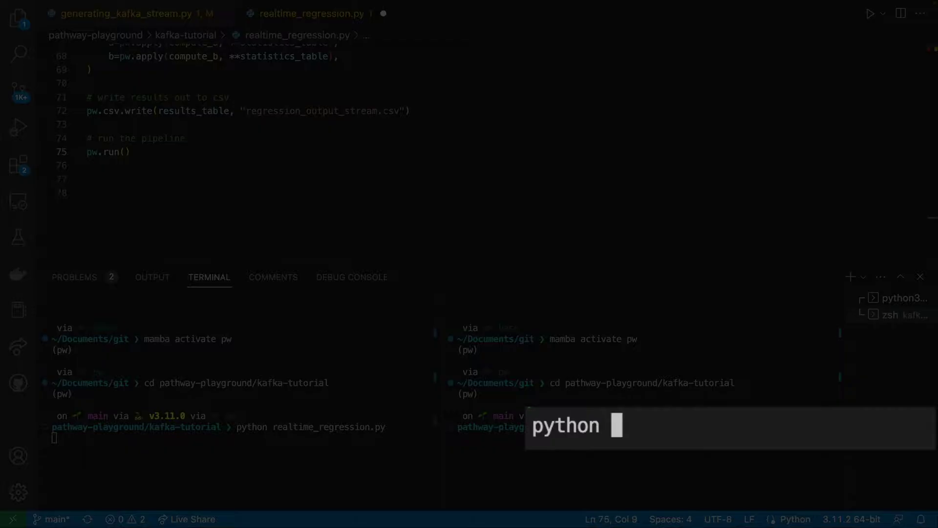
text(gener)
key(Tab)
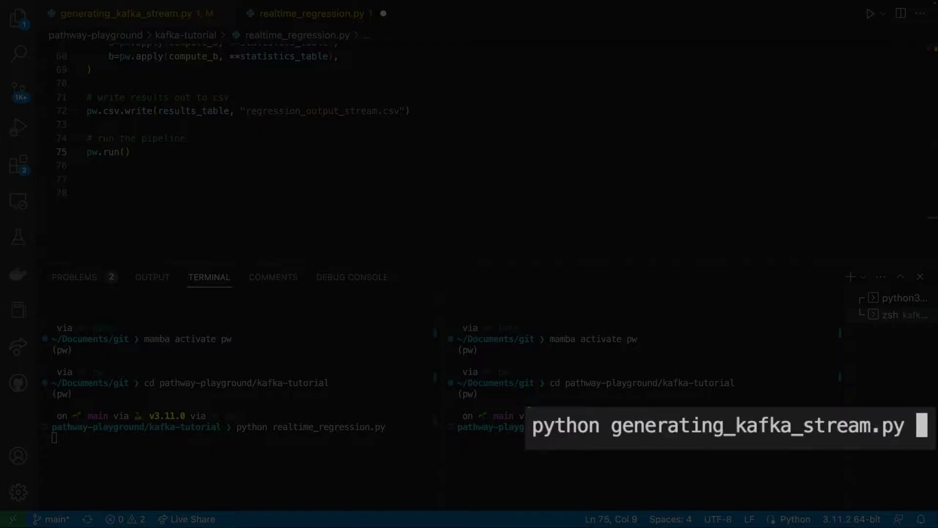
key(Return)
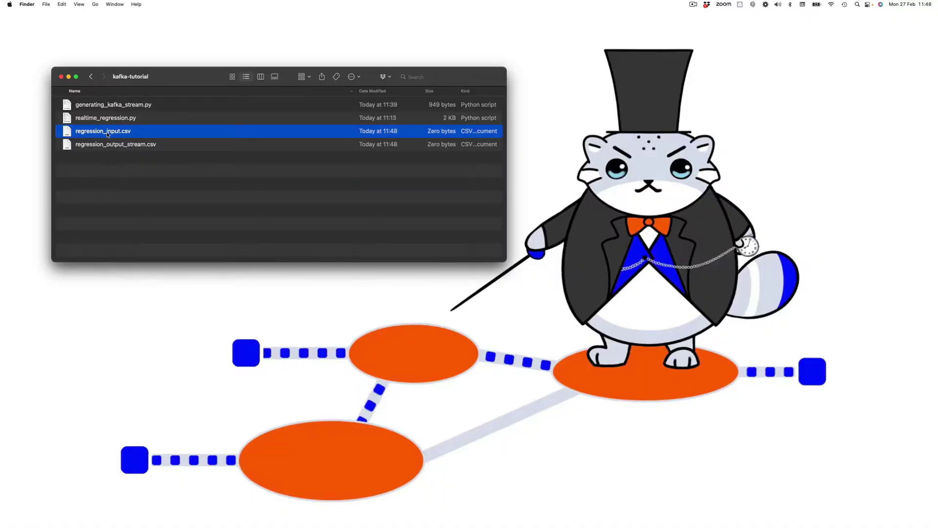
Step: Quick Look regression_input.csv, then regression_output_stream.csv, to check their contents
key(space)
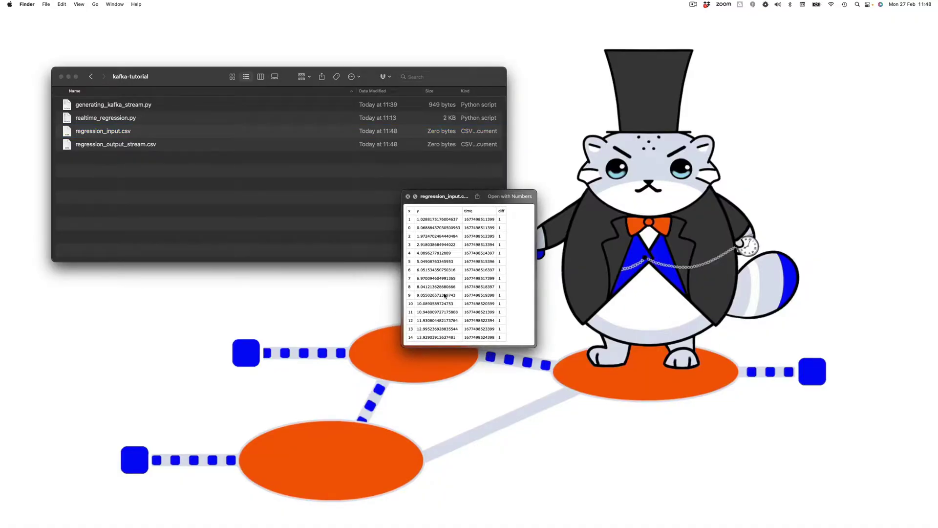
key(space)
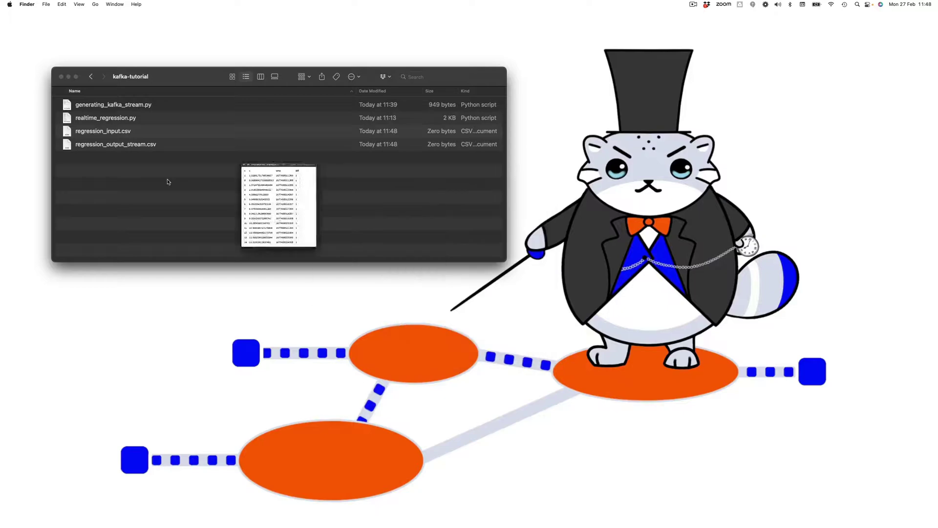
click(126, 145)
key(space)
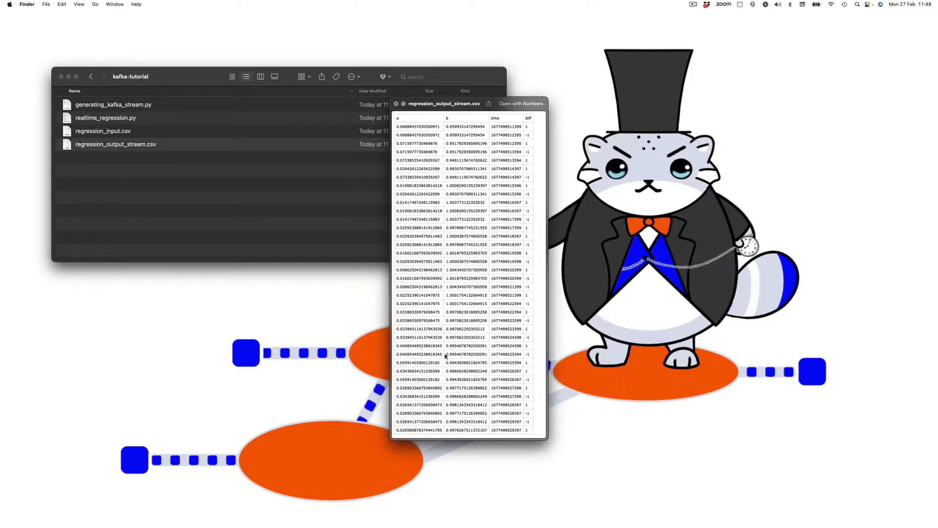
key(space)
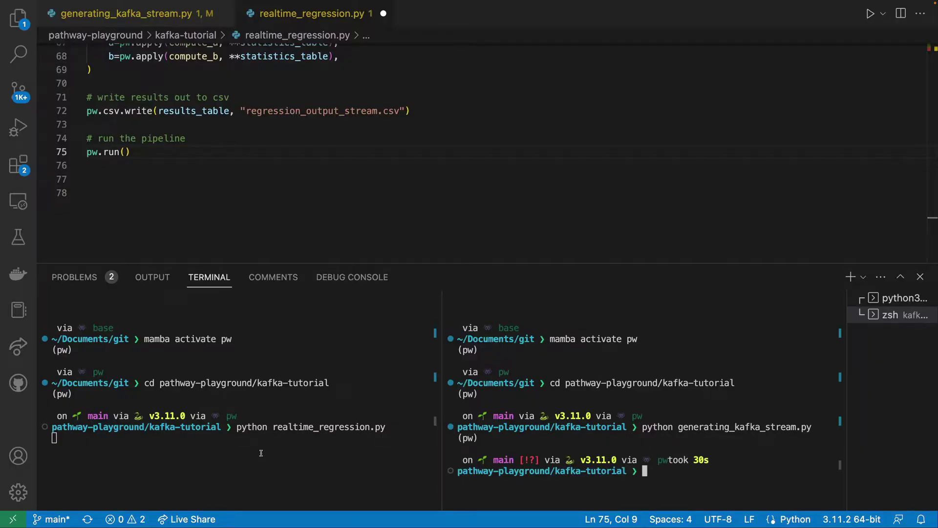
Step: Interrupt realtime_regression.py with Ctrl+C in the left python3 terminal
click(299, 444)
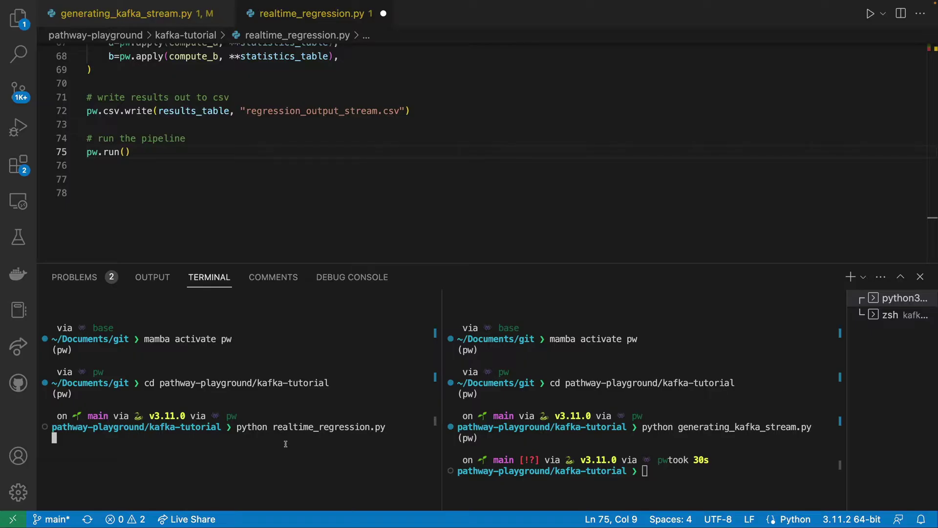
key(ctrl+c)
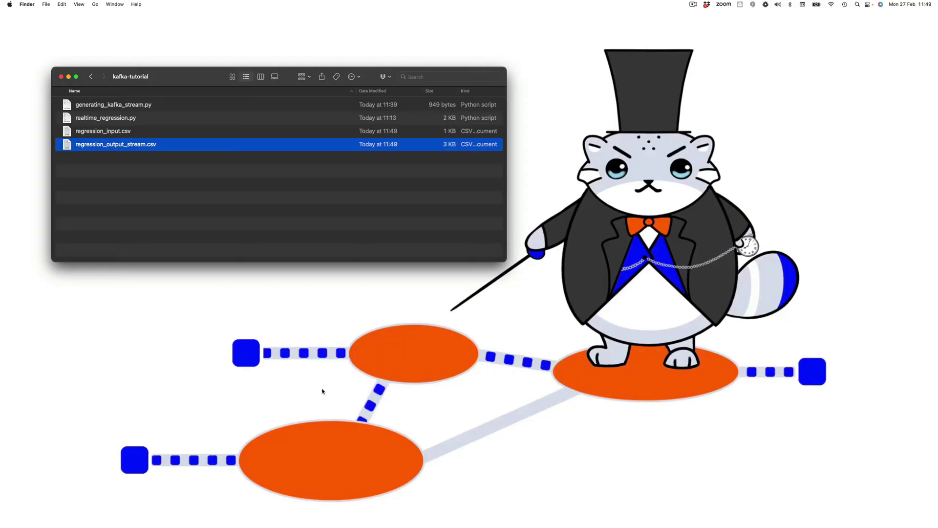
Step: Quick Look the filled regression_input.csv, then regression_output_stream.csv's final a and b rows
click(164, 133)
key(space)
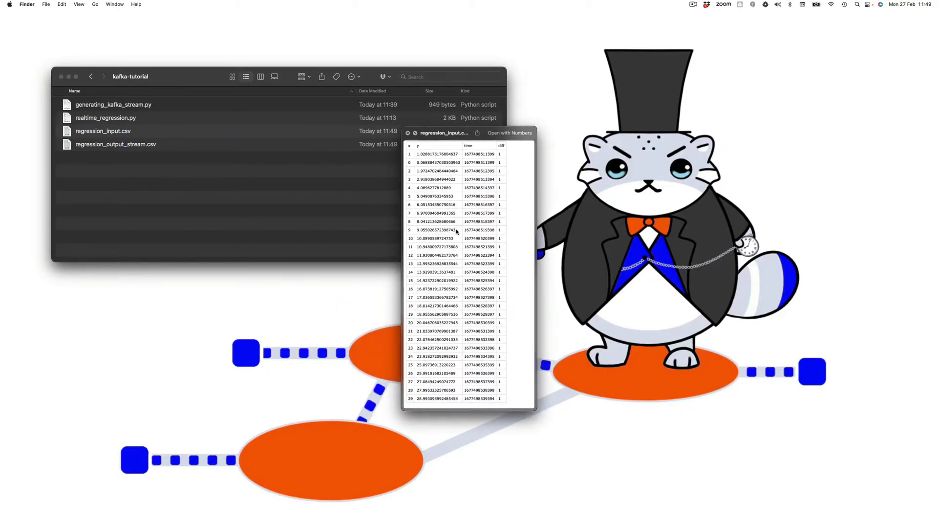
key(space)
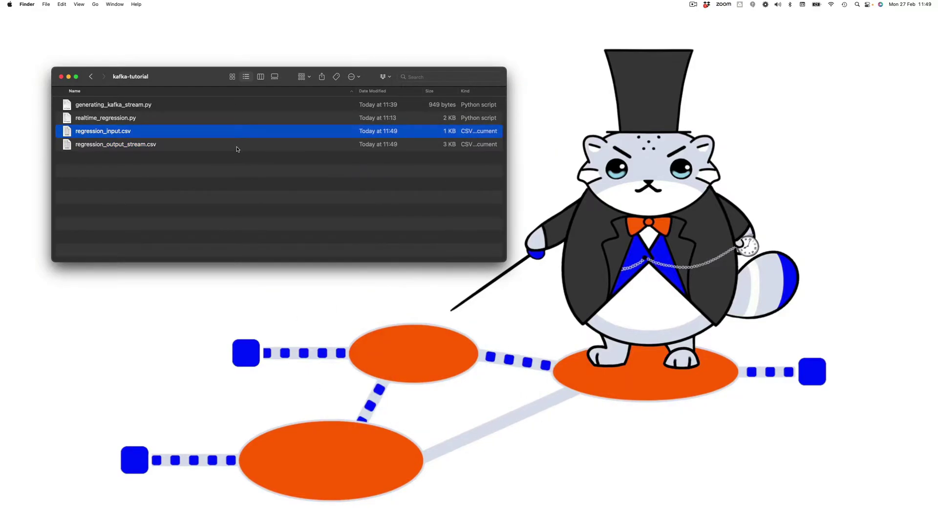
click(237, 149)
key(space)
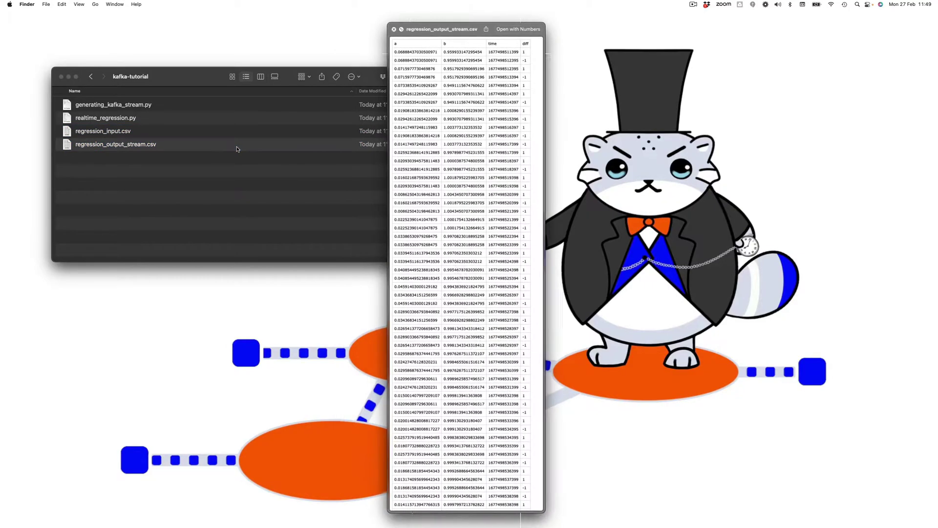